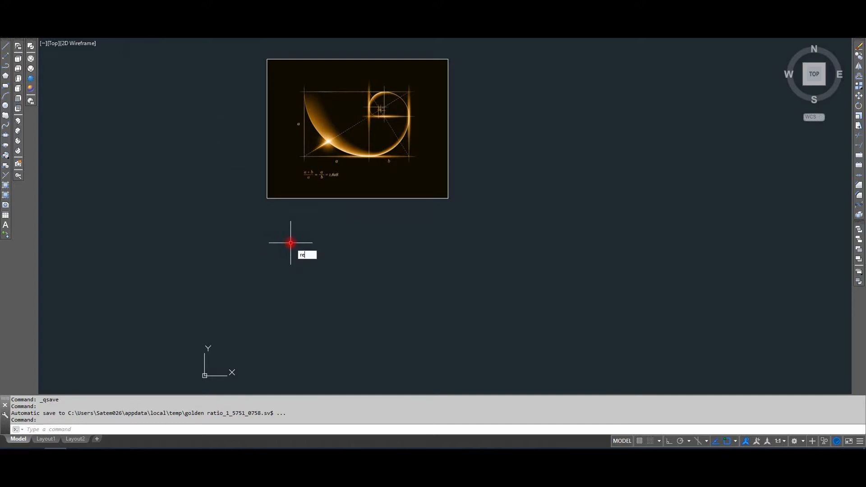
# Draw a 1618 by 1618 square below the golden ratio reference image.
pyautogui.click(265, 320)
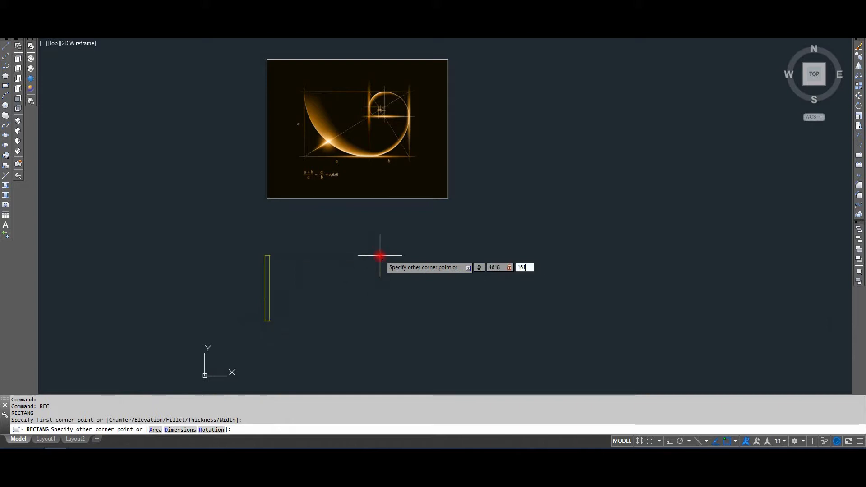
pyautogui.press('Return')
pyautogui.moveTo(303, 326); pyautogui.dragTo(301, 301, button='middle')
# Move the 1618 square straight up, closer to the reference image.
pyautogui.write('m')
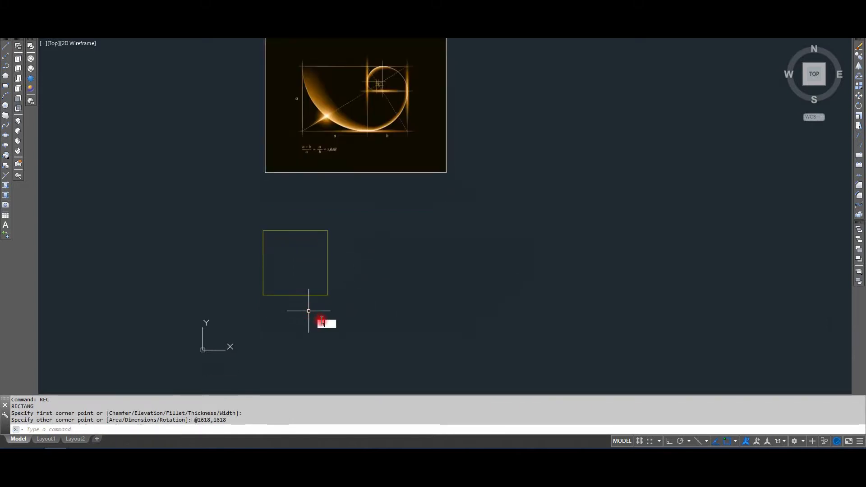
pyautogui.press('Return')
pyautogui.click(335, 322)
pyautogui.click(329, 314)
pyautogui.press('Return')
pyautogui.click(328, 296)
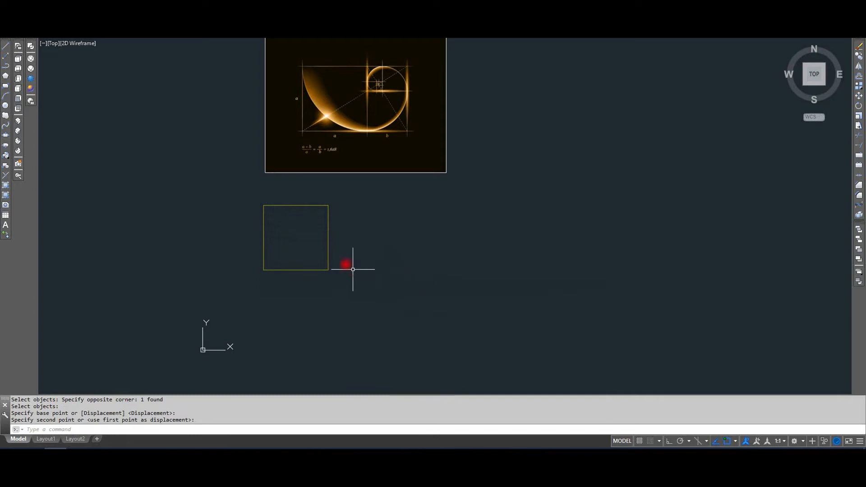
pyautogui.click(348, 270)
# Move the 1618 square again, up and to the right beneath the reference image.
pyautogui.moveTo(344, 252); pyautogui.dragTo(301, 268, button='middle')
pyautogui.scroll(3, 301, 267)
pyautogui.write('m')
pyautogui.press('Return')
pyautogui.click(328, 330)
pyautogui.click(253, 241)
pyautogui.press('Return')
pyautogui.click(345, 258)
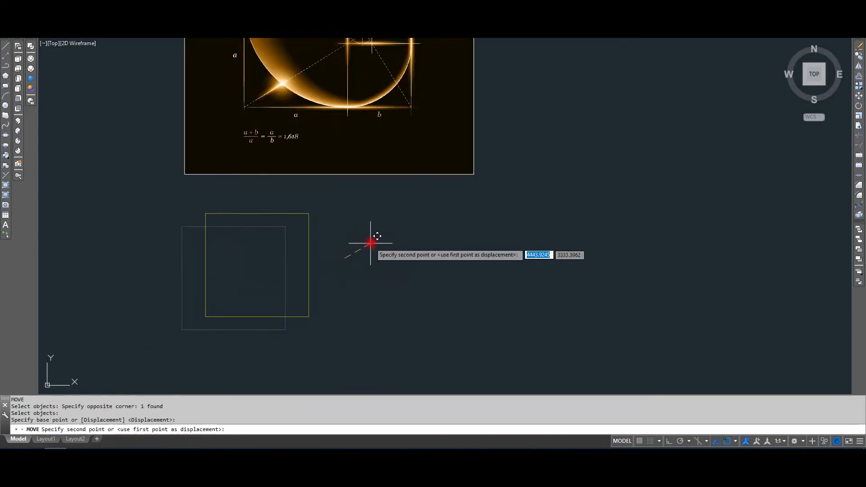
pyautogui.click(369, 224)
# Draw a 1000-unit square outward from the large square's lower-right corner, sharing its baseline.
pyautogui.moveTo(369, 224); pyautogui.dragTo(327, 258, button='middle')
pyautogui.write('rec')
pyautogui.press('Return')
pyautogui.click(282, 347)
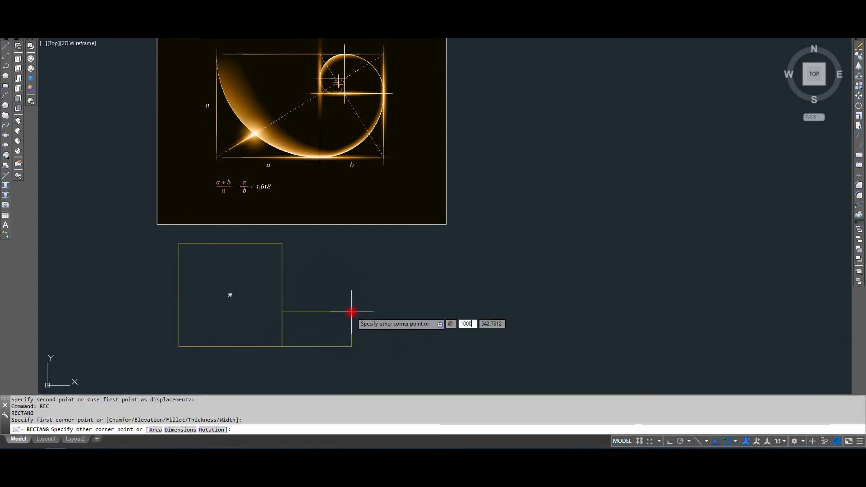
pyautogui.press('Return')
# Move both squares together to the right beneath the reference image.
pyautogui.moveTo(279, 301); pyautogui.dragTo(310, 295, button='middle')
pyautogui.click(348, 317)
pyautogui.click(299, 288)
pyautogui.write('m')
pyautogui.press('Return')
pyautogui.click(427, 293)
pyautogui.click(454, 290)
# Stretch the smaller square's top edge up until it is level with the large square's top edge.
pyautogui.click(373, 274)
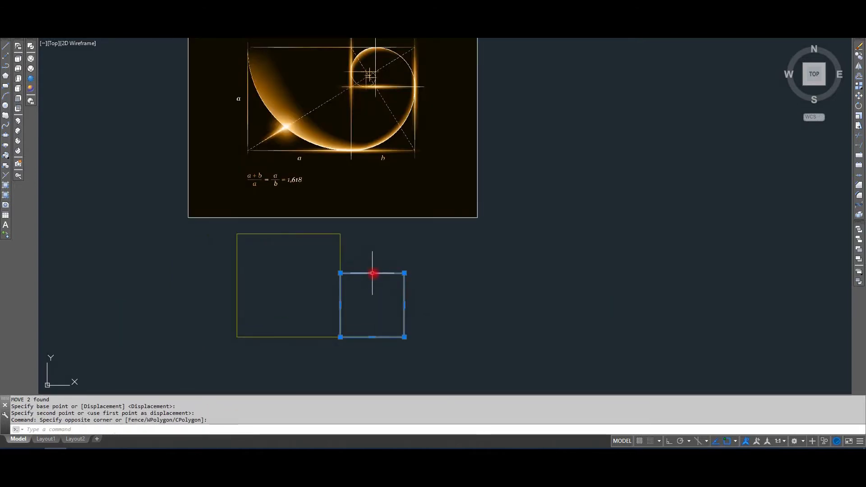
pyautogui.click(372, 274)
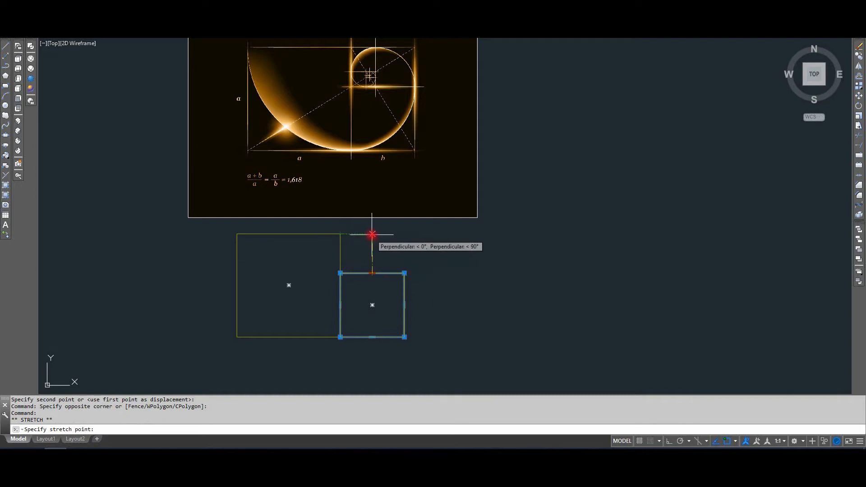
pyautogui.click(372, 235)
pyautogui.press('Escape')
pyautogui.moveTo(386, 291)
pyautogui.mouseDown(button='middle')
pyautogui.moveTo(361, 276)
pyautogui.moveTo(354, 246)
pyautogui.moveTo(385, 303)
pyautogui.mouseUp(button='middle')
pyautogui.click(433, 276)
pyautogui.click(303, 252)
pyautogui.press('Escape')
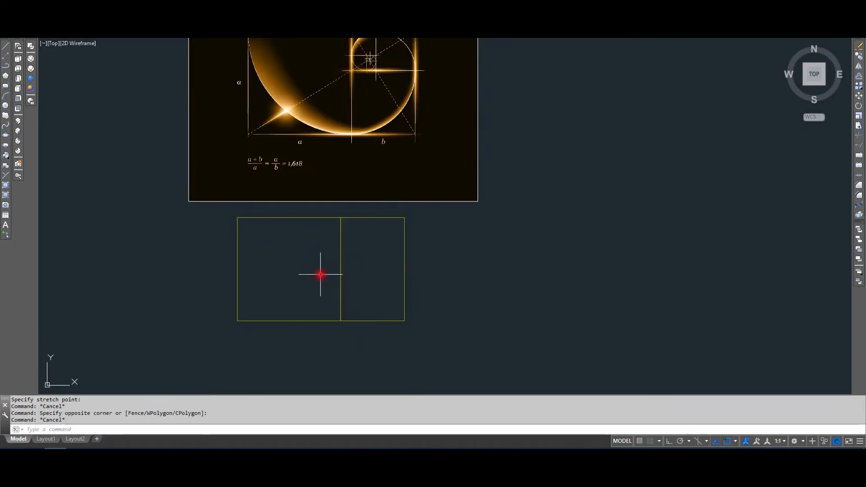
# Set Layer3 as the current layer.
pyautogui.moveTo(321, 275); pyautogui.dragTo(330, 287, button='middle')
pyautogui.click(170, 40)
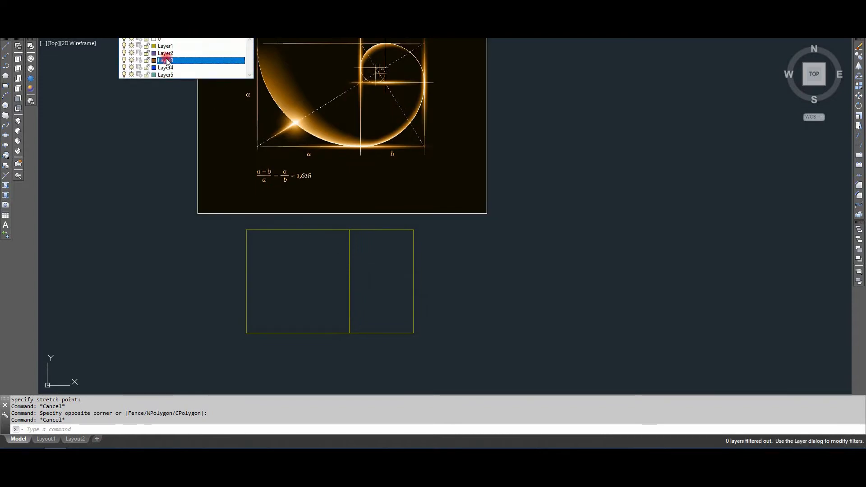
pyautogui.click(167, 60)
# Draw a centre ellipse at the top of the dividing edge, with both axes reaching the large square's upper-left corner.
pyautogui.moveTo(315, 305); pyautogui.dragTo(322, 324, button='middle')
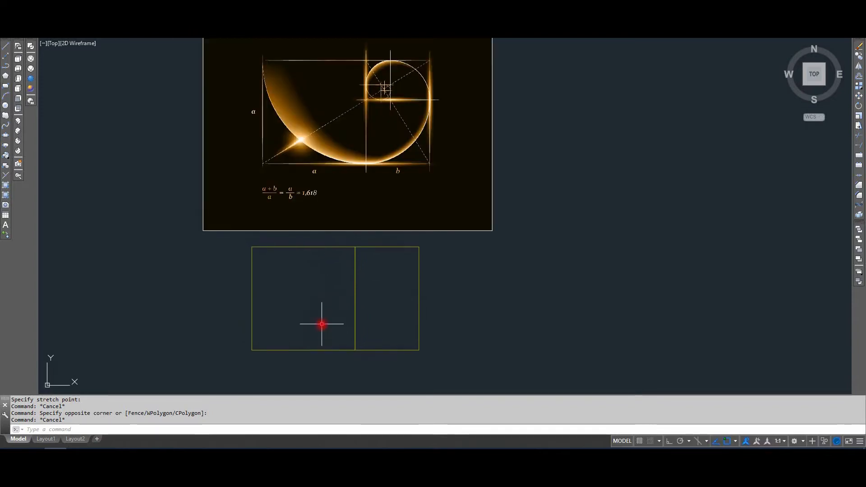
pyautogui.click(171, 36)
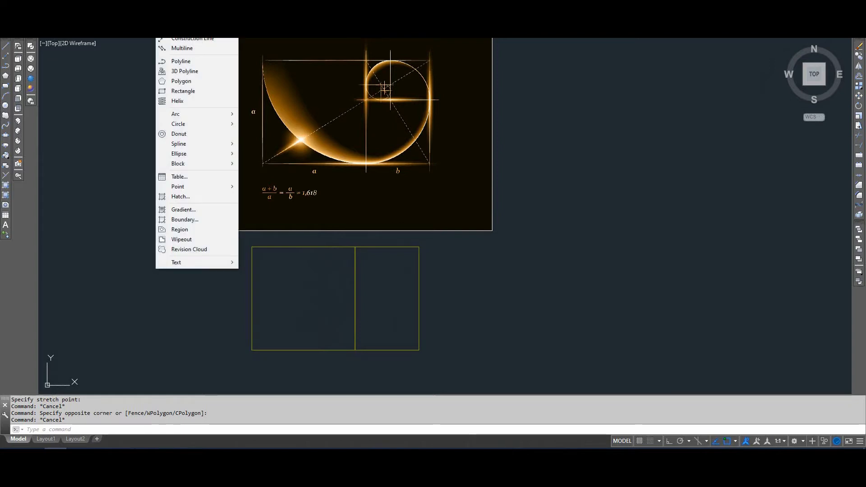
pyautogui.moveTo(184, 153)
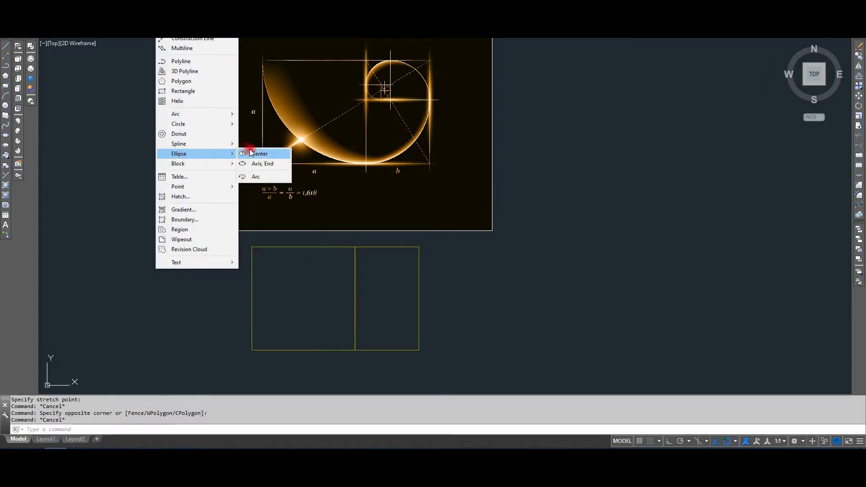
pyautogui.click(250, 153)
pyautogui.click(355, 247)
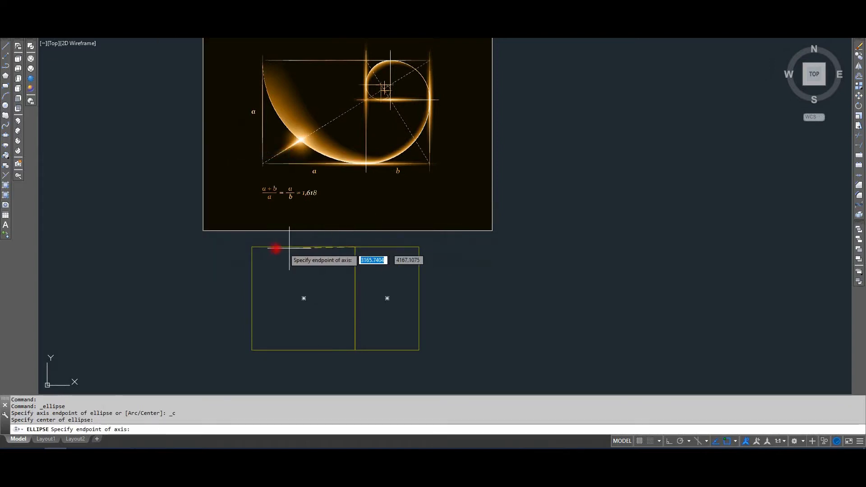
pyautogui.click(252, 247)
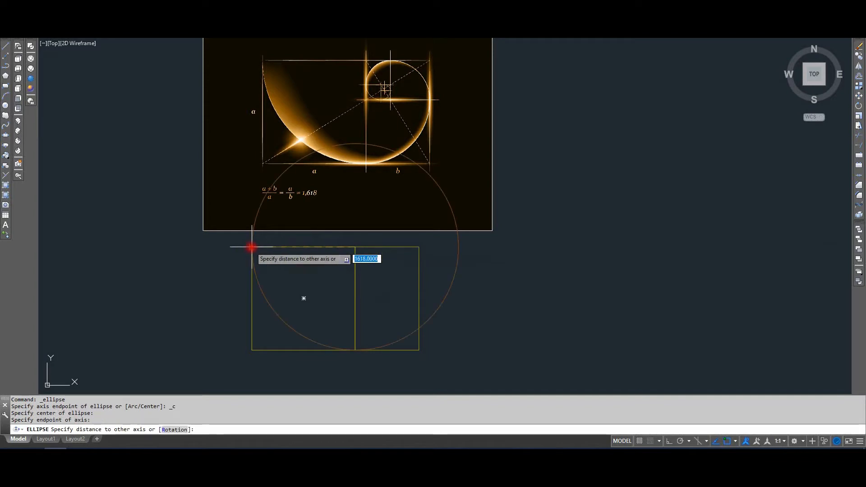
pyautogui.click(251, 247)
# Trim the large circle to the quarter arc inside the large square and erase the leftover piece.
pyautogui.moveTo(313, 269); pyautogui.dragTo(308, 263, button='middle')
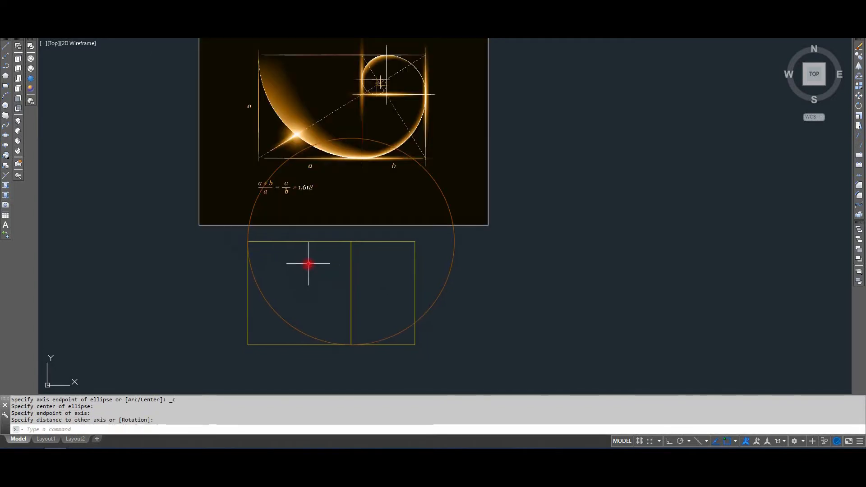
pyautogui.press('Return')
pyautogui.press('Return')
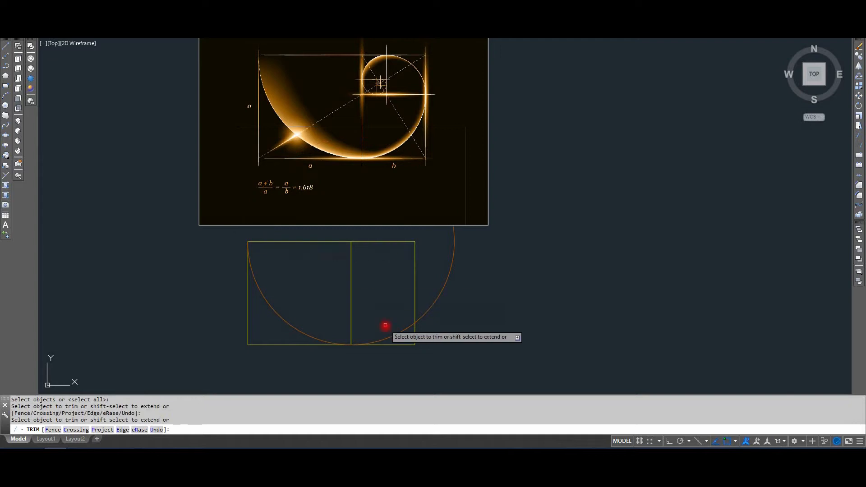
pyautogui.click(385, 340)
pyautogui.click(460, 301)
pyautogui.click(436, 271)
pyautogui.press('Delete')
# Examine the quarter arc up close and compare it with the spiral in the reference image.
pyautogui.scroll(8, 271, 273)
pyautogui.click(304, 257)
pyautogui.click(296, 265)
pyautogui.press('Escape')
pyautogui.scroll(-3, 262, 194)
pyautogui.moveTo(381, 354); pyautogui.dragTo(298, 239, button='middle')
pyautogui.moveTo(440, 367); pyautogui.dragTo(319, 238, button='middle')
pyautogui.scroll(3, 342, 251)
pyautogui.scroll(-4, 362, 293)
pyautogui.moveTo(345, 209); pyautogui.dragTo(354, 253, button='middle')
pyautogui.scroll(-4, 361, 224)
pyautogui.scroll(4, 353, 255)
pyautogui.moveTo(271, 157); pyautogui.dragTo(245, 149, button='middle')
# Switch to a white layer and draw a short horizontal line with Ortho on, just right of the rectangle at its base level.
pyautogui.click(184, 28)
pyautogui.click(177, 44)
pyautogui.moveTo(334, 272); pyautogui.dragTo(325, 254, button='middle')
pyautogui.write('L')
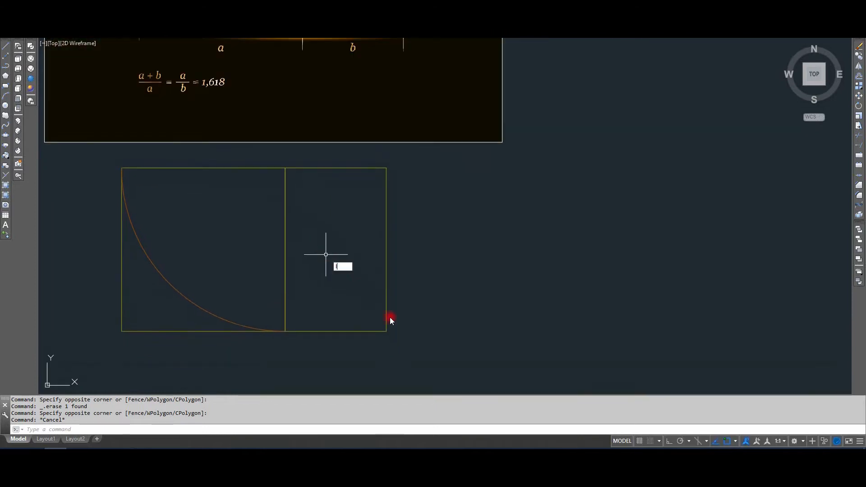
pyautogui.press('Return')
pyautogui.click(405, 332)
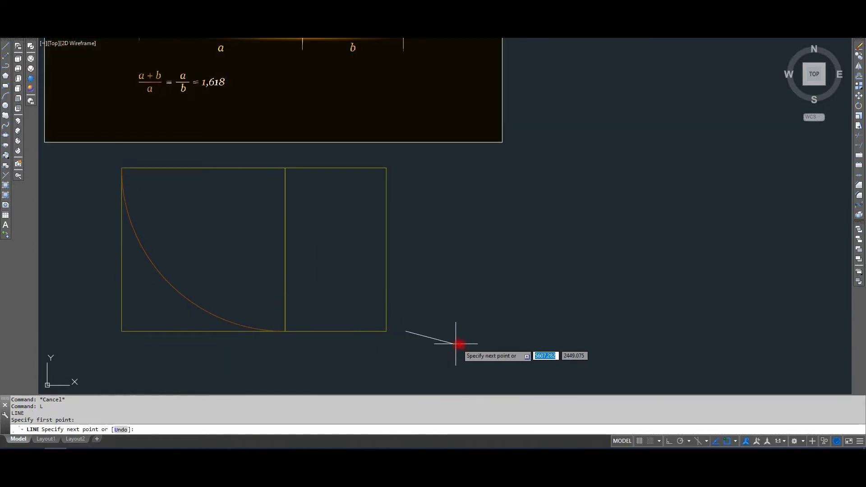
pyautogui.press('F8')
pyautogui.click(483, 338)
pyautogui.press('Return')
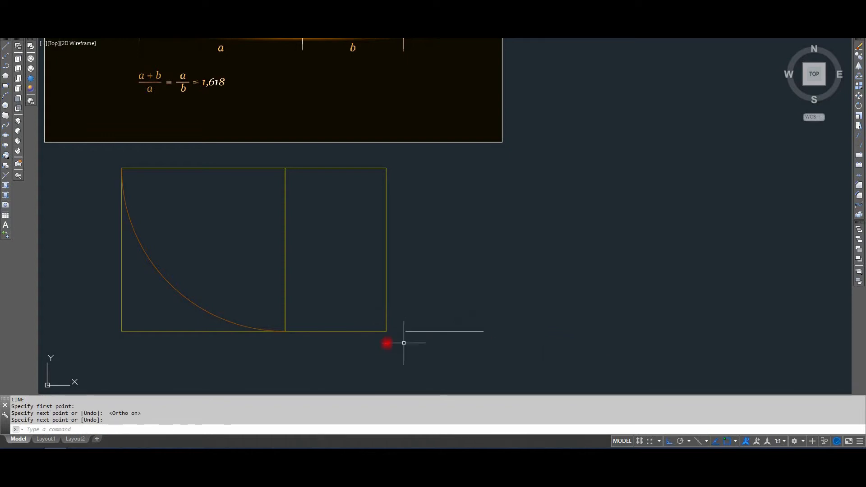
# Offset the short horizontal line upward by the narrow rectangle's bottom width.
pyautogui.moveTo(381, 335); pyautogui.dragTo(407, 336, button='middle')
pyautogui.write('o')
pyautogui.press('Return')
pyautogui.click(319, 334)
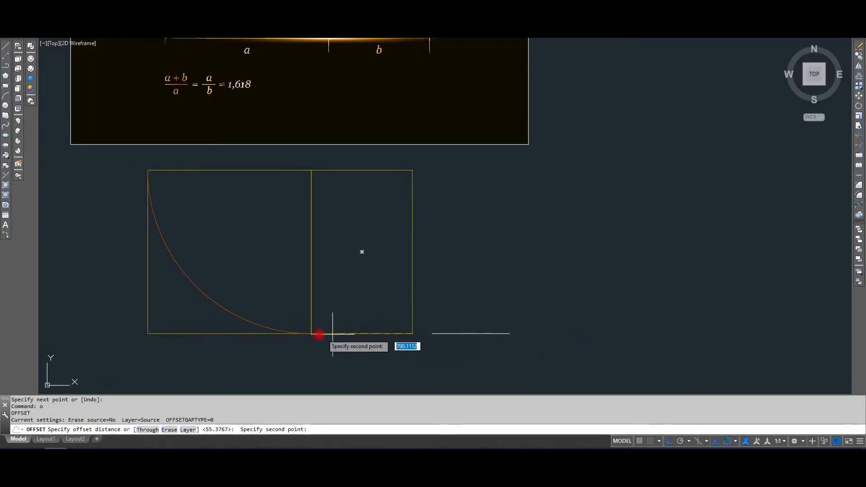
pyautogui.click(412, 334)
pyautogui.click(473, 334)
pyautogui.click(471, 278)
pyautogui.press('Return')
# Stretch the offset line's left end past the dividing edge and shorten its right end to just beyond the rectangle.
pyautogui.click(472, 259)
pyautogui.click(443, 203)
pyautogui.click(432, 233)
pyautogui.click(291, 252)
pyautogui.press('Escape')
pyautogui.click(506, 251)
pyautogui.click(506, 213)
pyautogui.click(510, 233)
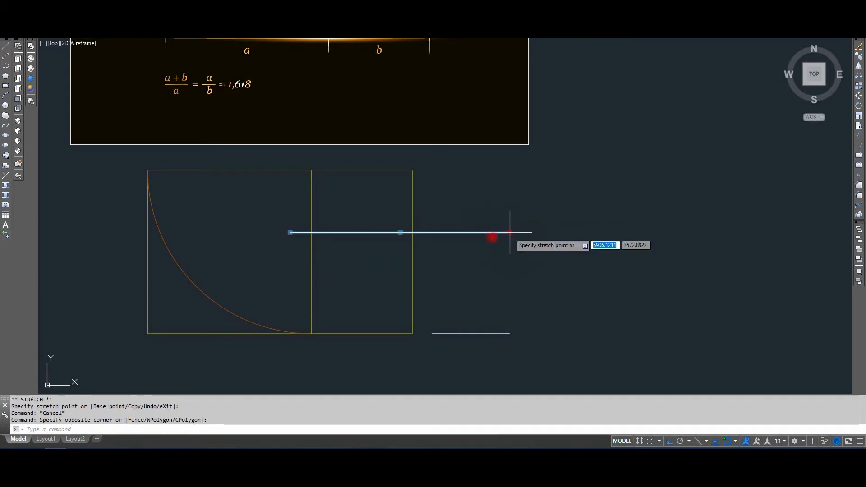
pyautogui.press('Escape')
# Delete the original short horizontal line beside the rectangle's base.
pyautogui.moveTo(390, 305); pyautogui.dragTo(412, 267, button='middle')
pyautogui.click(496, 312)
pyautogui.click(496, 273)
pyautogui.moveTo(487, 247); pyautogui.dragTo(478, 275, button='middle')
pyautogui.press('Delete')
# Draw a centre ellipse where the horizontal line crosses the dividing edge, with both axes equal to the narrow rectangle's width.
pyautogui.scroll(-2, 386, 231)
pyautogui.moveTo(391, 191); pyautogui.dragTo(383, 227, button='middle')
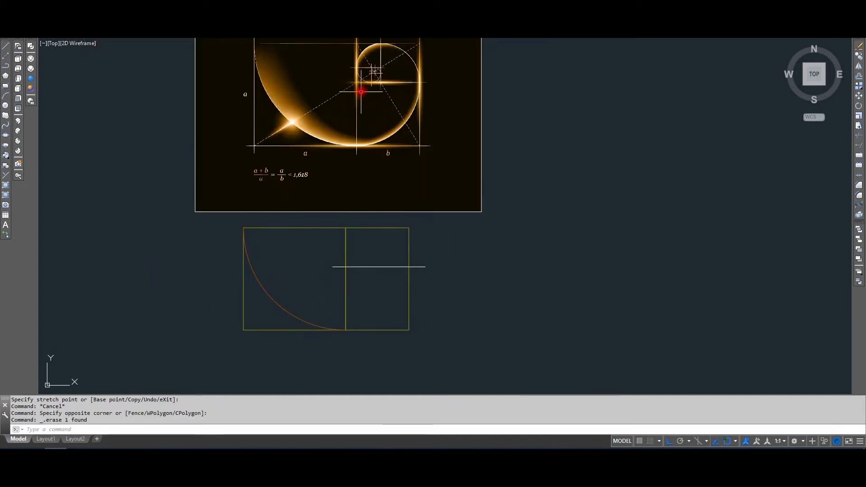
pyautogui.click(163, 1)
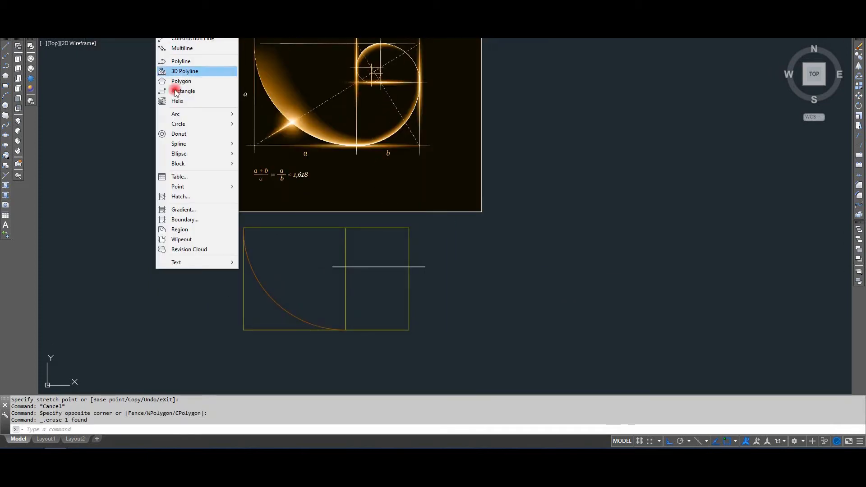
pyautogui.moveTo(180, 157)
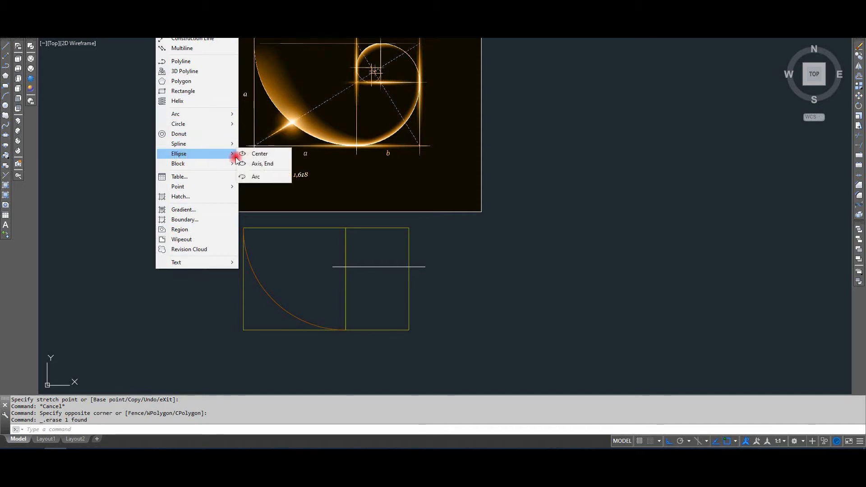
pyautogui.click(265, 155)
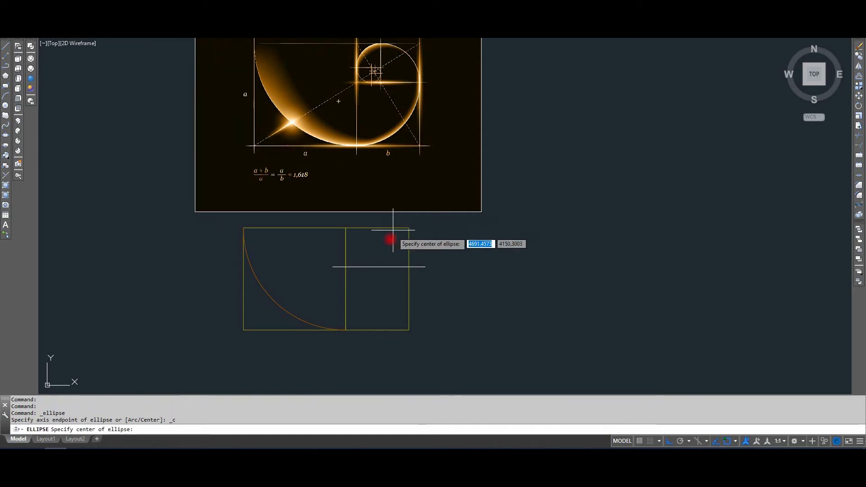
pyautogui.click(345, 267)
pyautogui.click(408, 268)
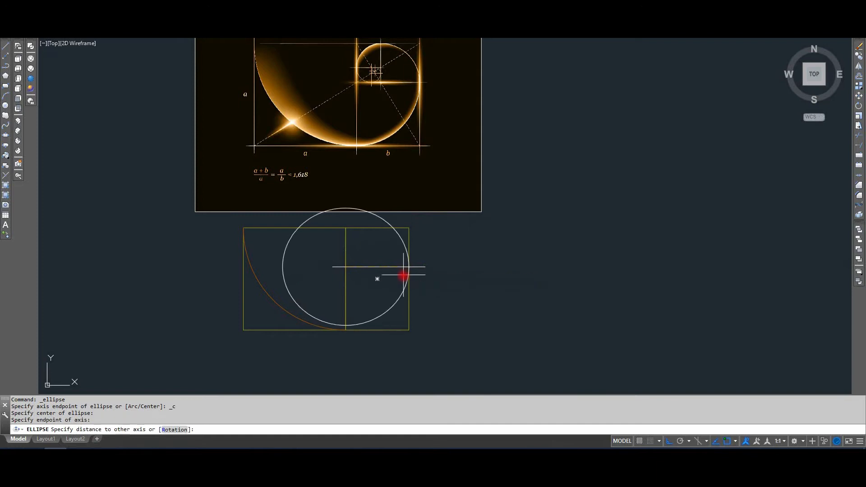
pyautogui.click(411, 269)
# Trim the smaller circle to its lower-right quarter arc and erase the leftover upper piece.
pyautogui.moveTo(314, 289); pyautogui.dragTo(329, 281, button='middle')
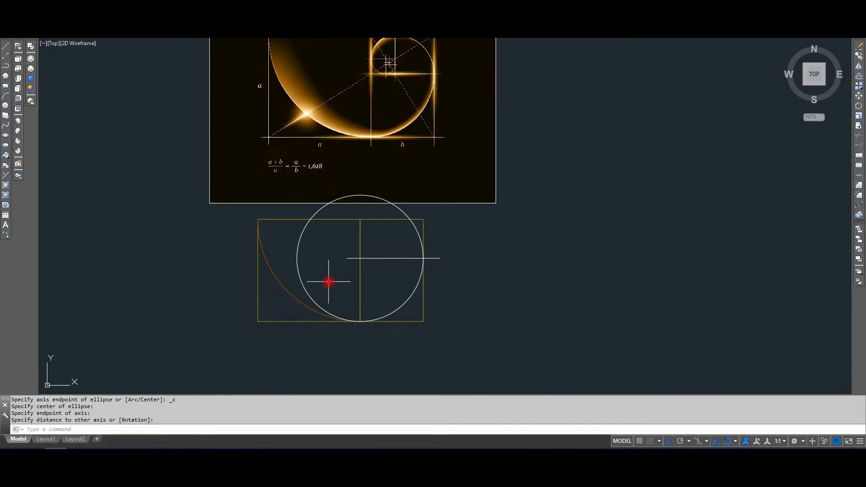
pyautogui.press('Return')
pyautogui.moveTo(267, 228); pyautogui.dragTo(316, 266)
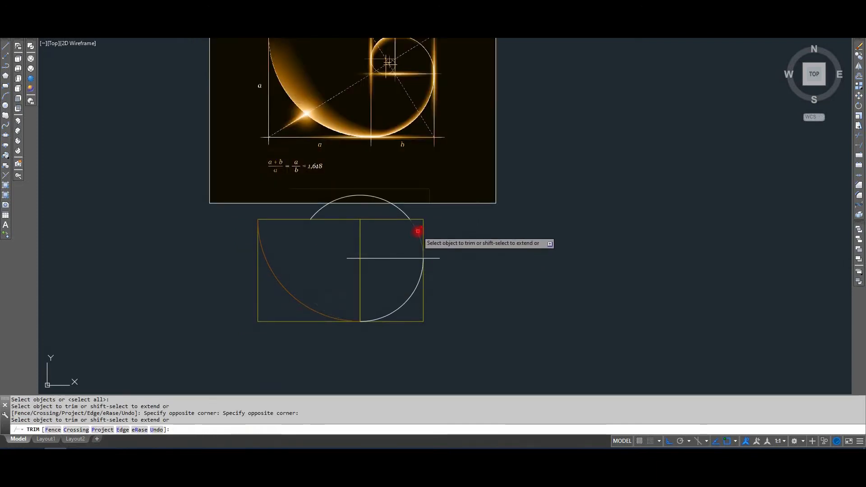
pyautogui.press('Return')
pyautogui.click(406, 212)
pyautogui.moveTo(397, 228); pyautogui.dragTo(395, 216, button='middle')
pyautogui.press('Delete')
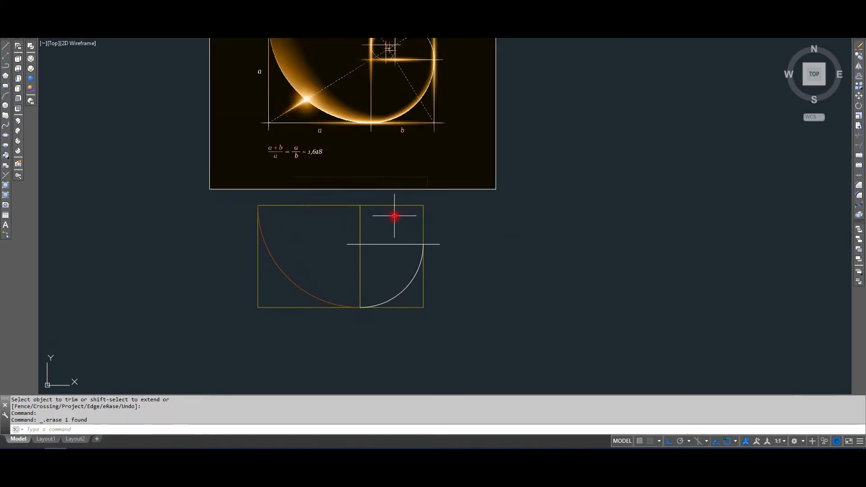
# Match the smaller quarter arc's properties to those of the large orange arc.
pyautogui.click(303, 292)
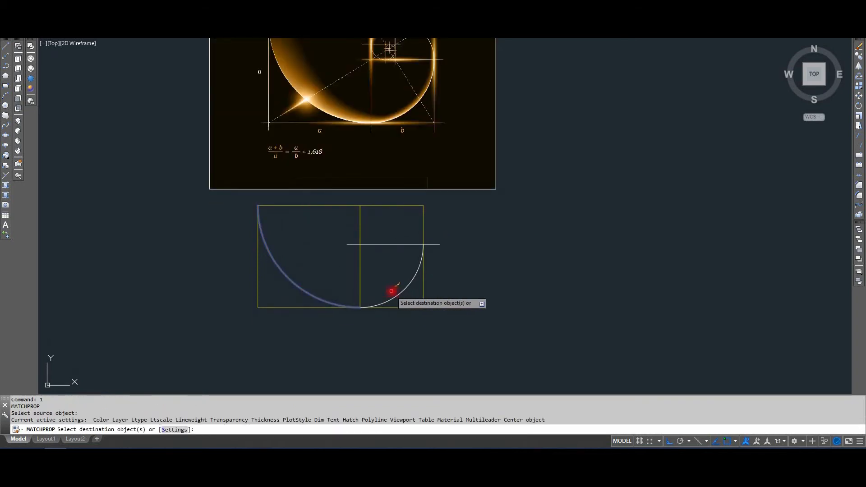
pyautogui.click(403, 292)
pyautogui.press('Return')
# Draw a short vertical line just above the rectangle's upper-right corner, in line with its right edge.
pyautogui.moveTo(419, 223); pyautogui.dragTo(383, 288, button='middle')
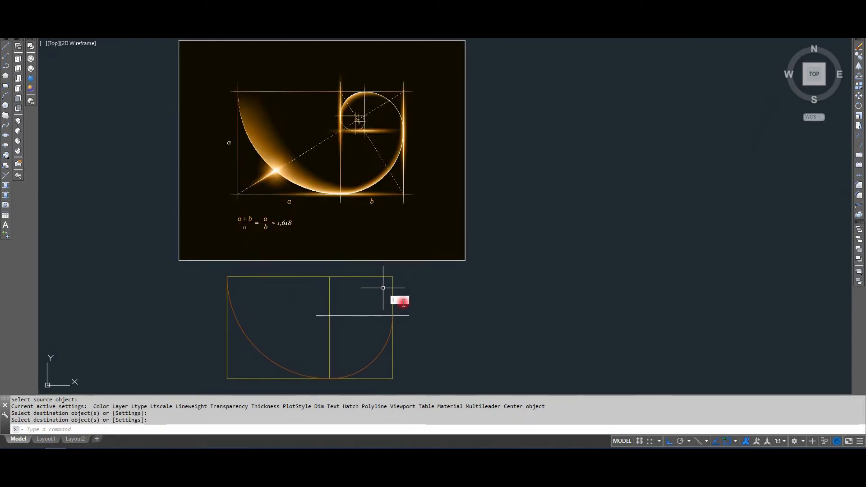
pyautogui.write('l')
pyautogui.press('Return')
pyautogui.scroll(2, 392, 280)
pyautogui.click(395, 268)
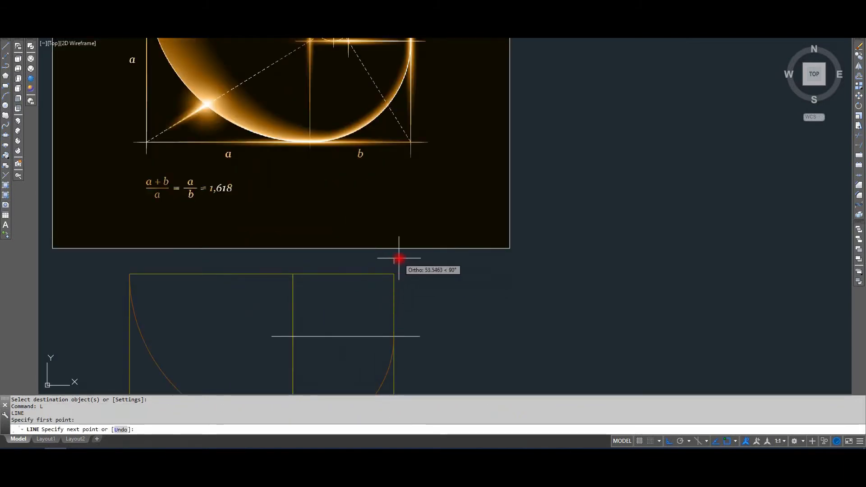
pyautogui.scroll(4, 399, 259)
pyautogui.click(398, 247)
pyautogui.press('Return')
# Offset the short vertical line to the left by the distance between the horizontal line and the rectangle's top edge.
pyautogui.scroll(-3, 397, 246)
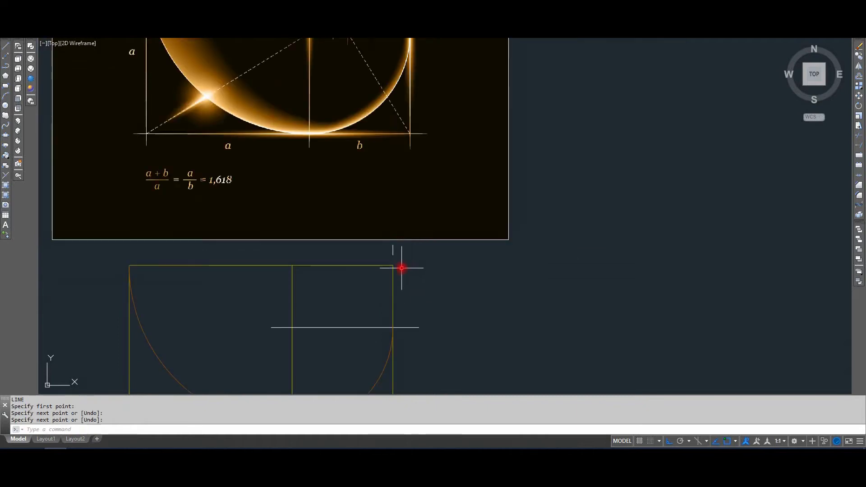
pyautogui.press('Return')
pyautogui.click(397, 307)
pyautogui.click(397, 246)
pyautogui.click(397, 229)
pyautogui.click(344, 230)
pyautogui.press('Return')
# Stretch the offset vertical line's lower end down past the horizontal construction line.
pyautogui.click(334, 222)
pyautogui.click(335, 234)
pyautogui.click(339, 321)
pyautogui.press('Escape')
pyautogui.press('Escape')
# Delete the original short vertical line above the rectangle's upper-right corner.
pyautogui.click(391, 224)
pyautogui.click(402, 240)
pyautogui.moveTo(402, 241); pyautogui.dragTo(408, 225, button='middle')
pyautogui.press('Delete')
# Set Layer2 as the current layer.
pyautogui.click(181, 32)
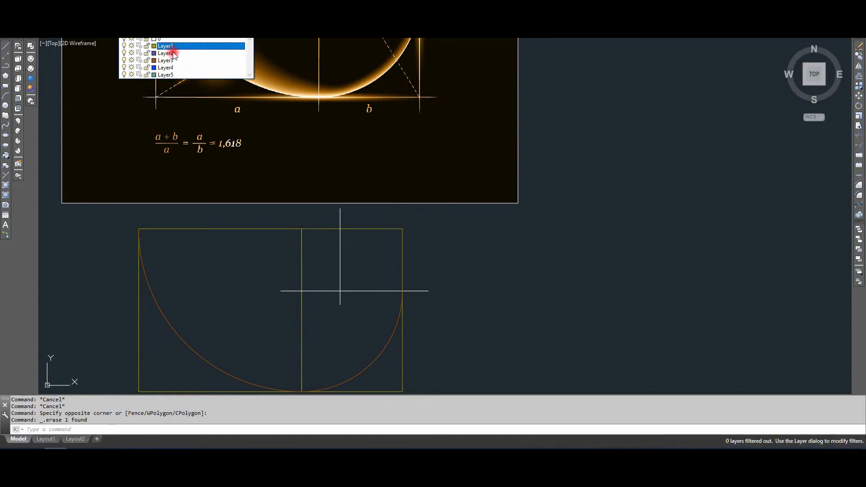
pyautogui.click(173, 53)
pyautogui.moveTo(333, 292); pyautogui.dragTo(325, 252, button='middle')
pyautogui.scroll(-2, 328, 271)
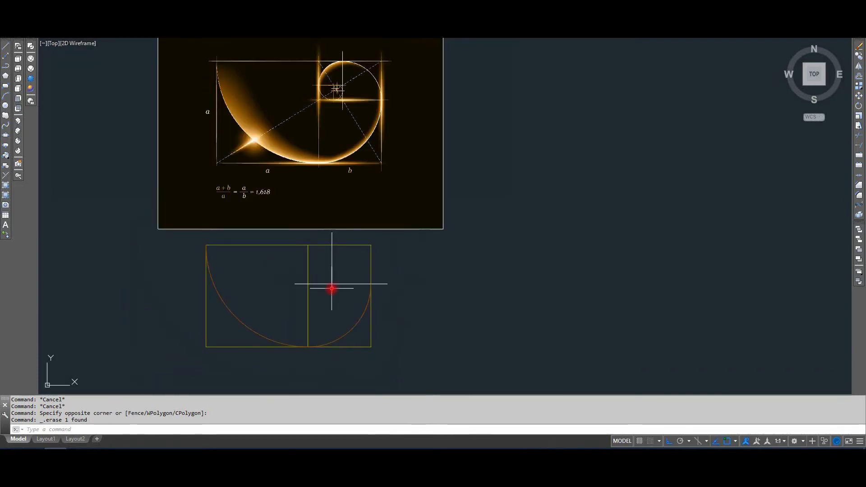
# Draw a circular ellipse of radius 618 centred on the construction-line crossing, with its axis ending on the rectangle's right edge.
pyautogui.moveTo(332, 289); pyautogui.dragTo(329, 301, button='middle')
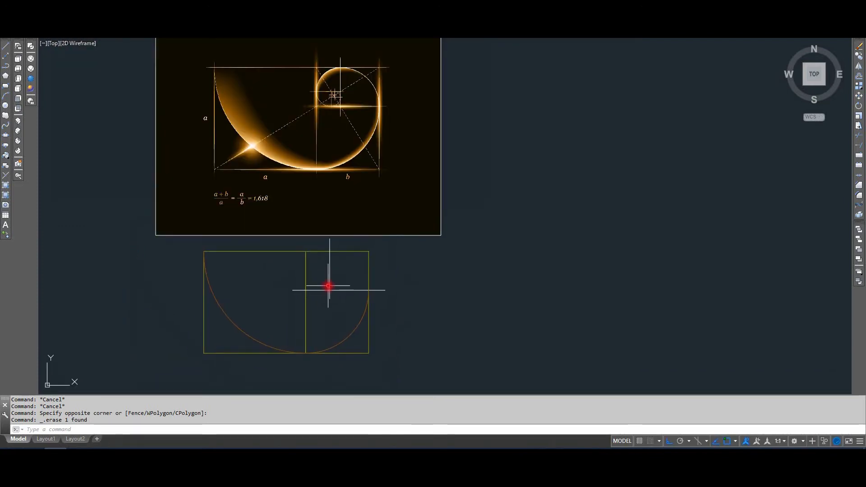
pyautogui.click(164, 1)
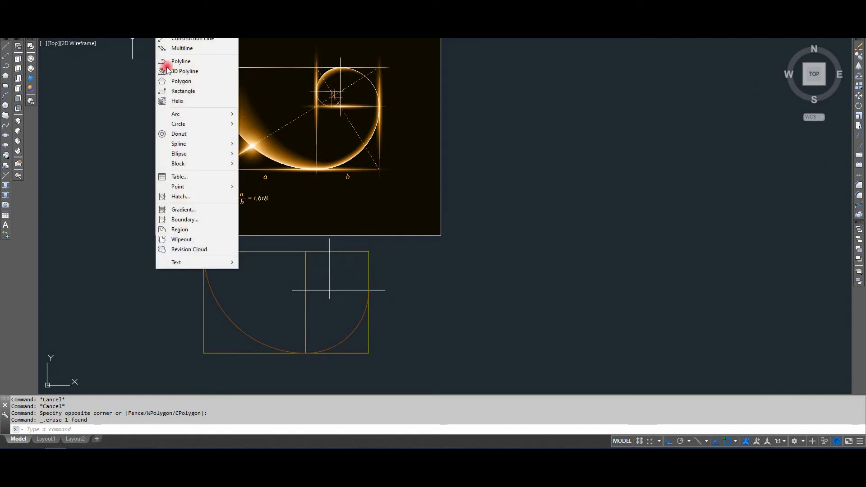
pyautogui.moveTo(228, 155)
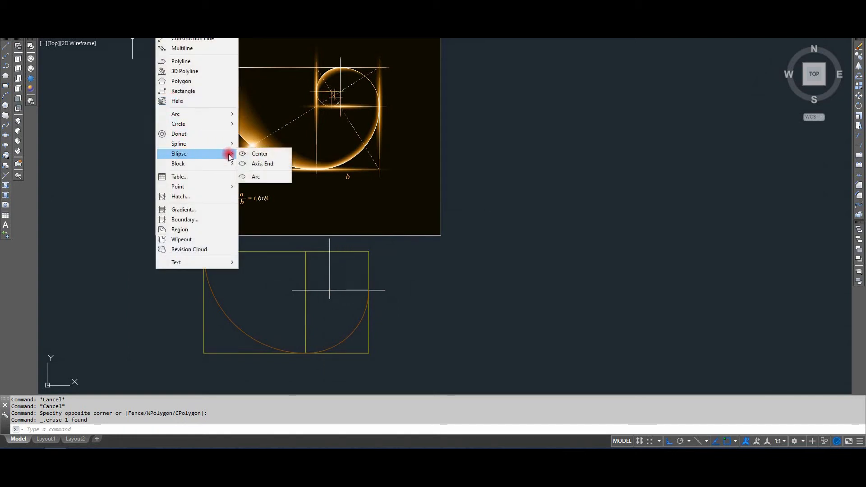
pyautogui.click(259, 154)
pyautogui.click(330, 290)
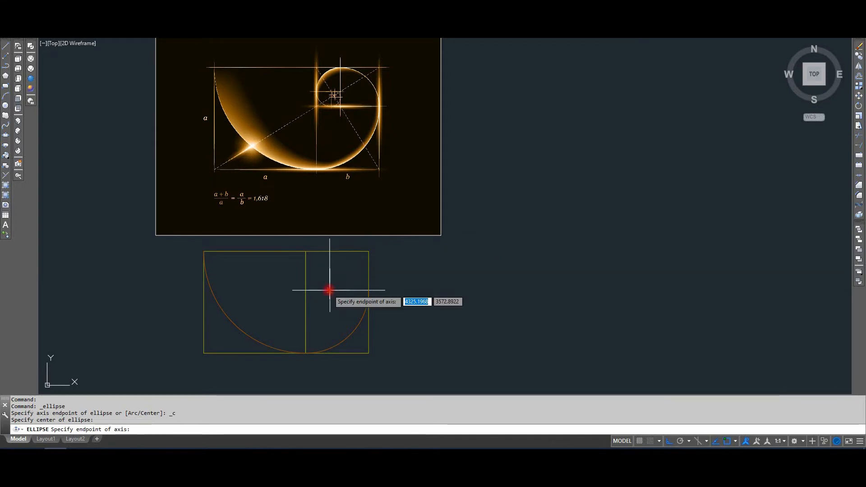
pyautogui.click(369, 290)
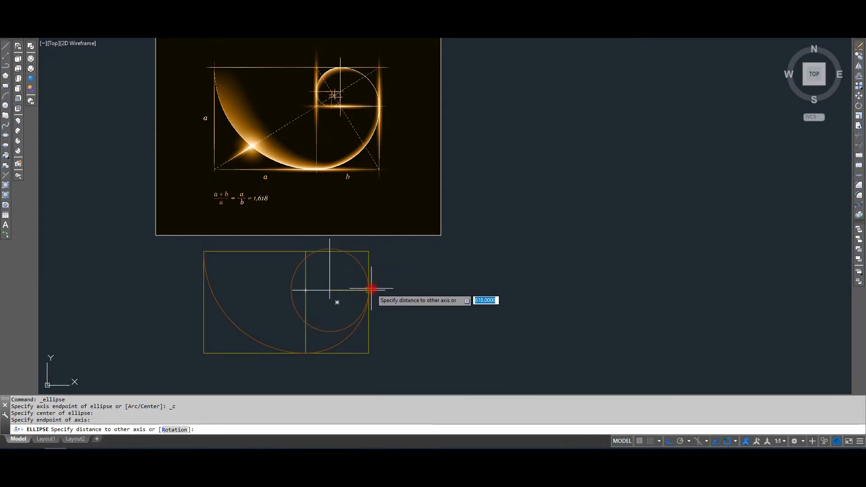
pyautogui.click(369, 290)
# Trim the 618-radius ellipse down to its upper-right quarter arc, from the rectangle's right edge to its top edge.
pyautogui.moveTo(316, 309); pyautogui.dragTo(321, 283, button='middle')
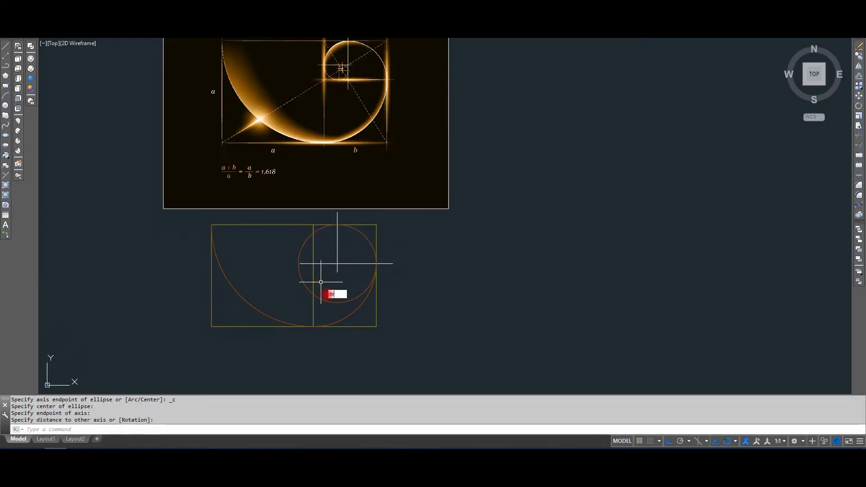
pyautogui.write('tr')
pyautogui.press('Return')
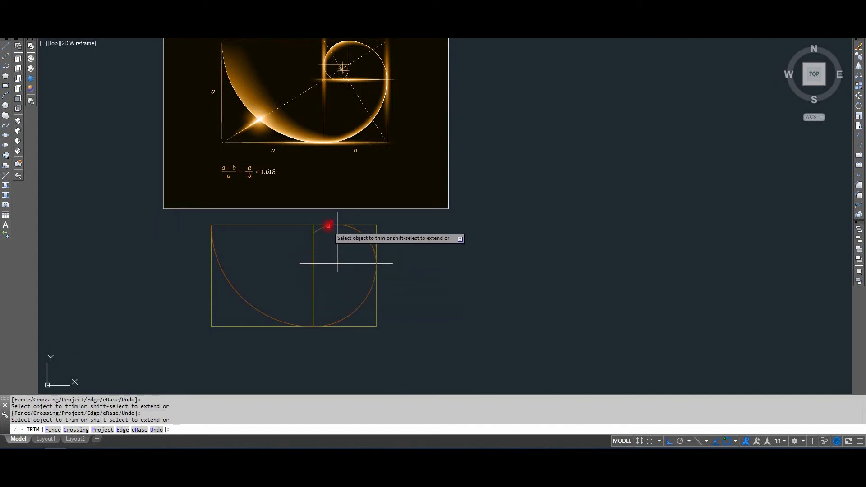
pyautogui.press('Escape')
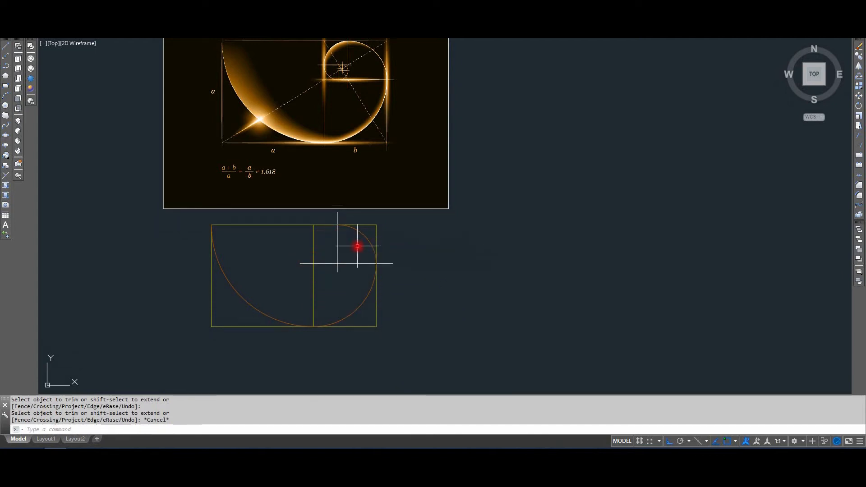
# Draw a short horizontal line outside the rectangle's upper-right corner, aligned with its top edge.
pyautogui.scroll(2, 334, 261)
pyautogui.moveTo(315, 258); pyautogui.dragTo(324, 254, button='middle')
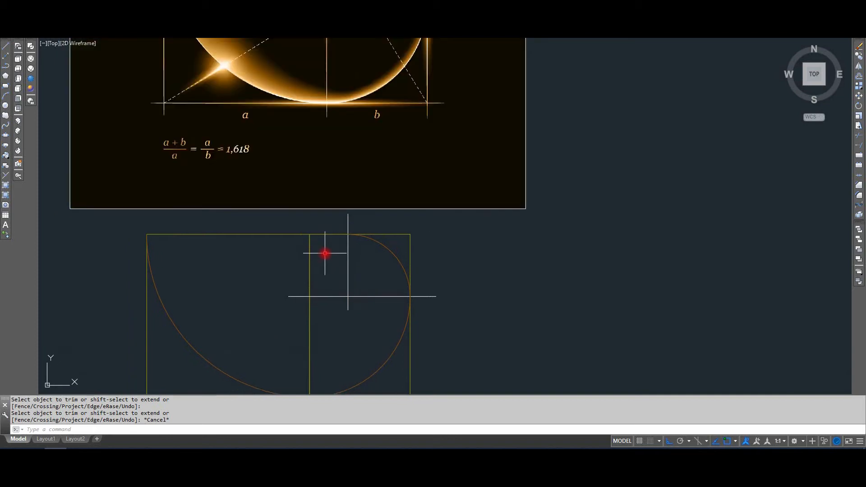
pyautogui.write('L')
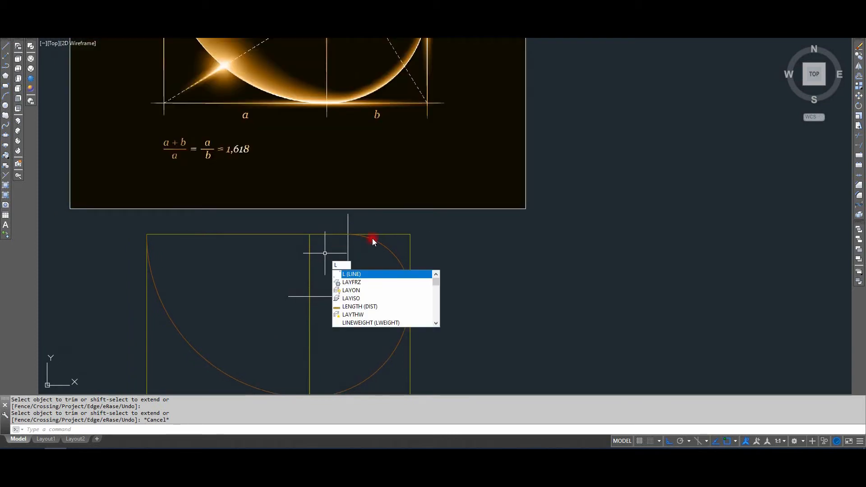
pyautogui.press('Return')
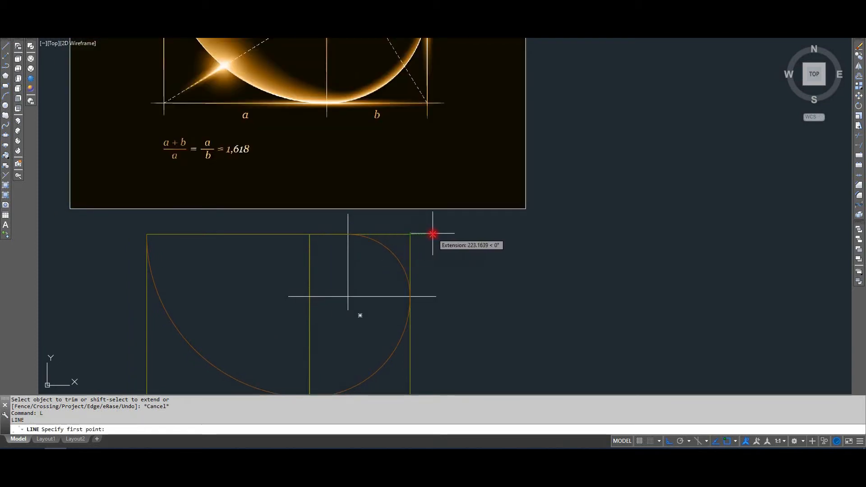
pyautogui.click(423, 235)
pyautogui.click(456, 243)
pyautogui.press('Return')
# Offset the short horizontal line downward by the distance between the vertical construction line and the rectangle's dividing line.
pyautogui.moveTo(377, 266); pyautogui.dragTo(383, 249, button='middle')
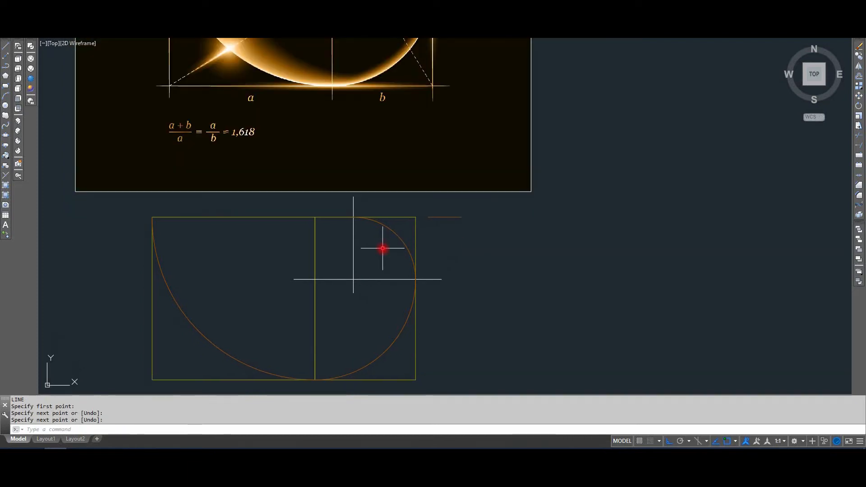
pyautogui.write('o')
pyautogui.press('Return')
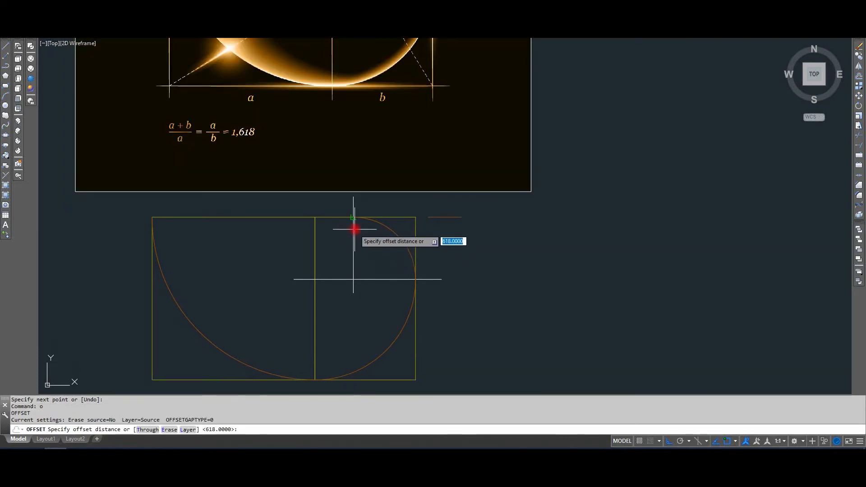
pyautogui.click(315, 217)
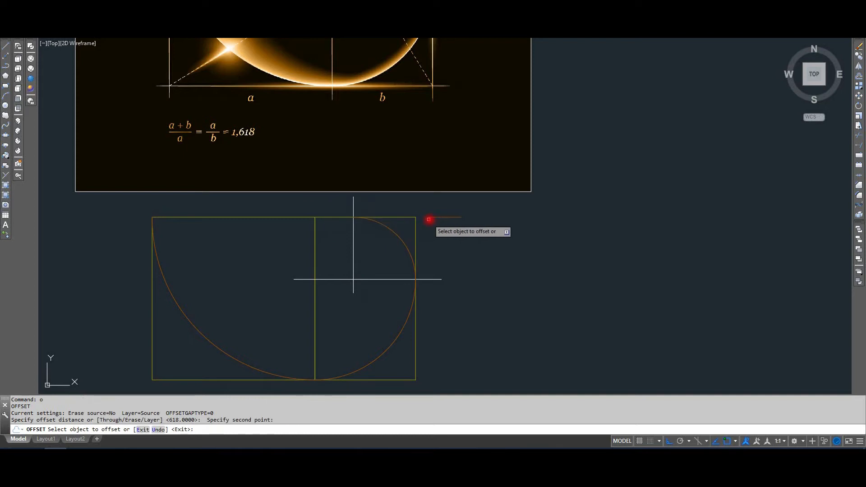
pyautogui.click(440, 218)
pyautogui.press('Return')
# Stretch both ends of the offset horizontal line so it crosses the dividing line and the vertical construction line.
pyautogui.click(481, 269)
pyautogui.click(453, 242)
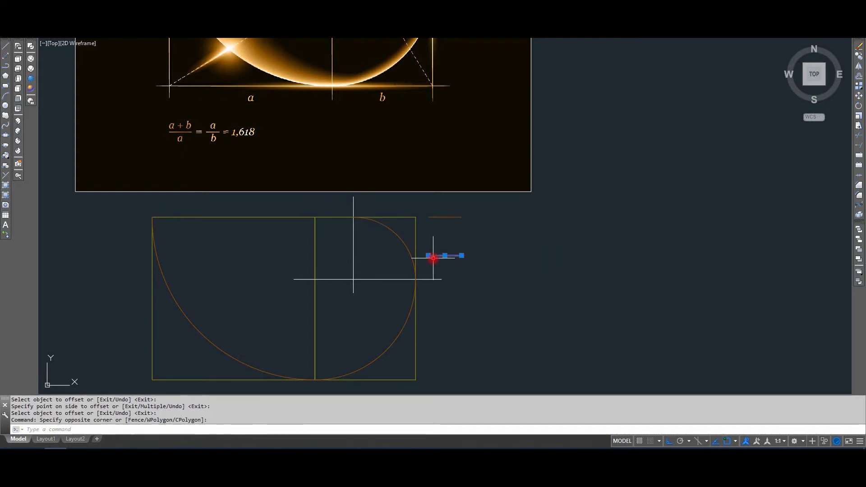
pyautogui.click(428, 256)
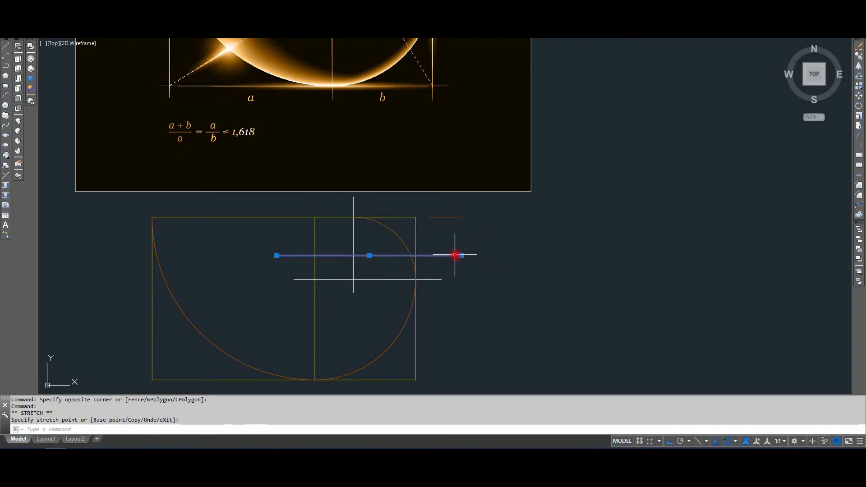
pyautogui.click(463, 256)
pyautogui.click(376, 263)
pyautogui.press('Escape')
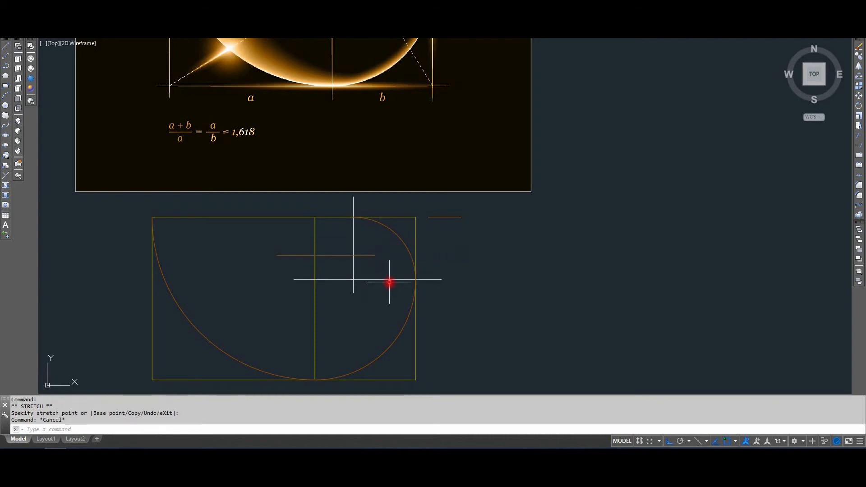
# Match the stretched horizontal line's properties to those of the white construction lines.
pyautogui.press('space')
pyautogui.click(388, 280)
pyautogui.click(377, 266)
pyautogui.click(369, 245)
pyautogui.press('space')
# Delete the original short horizontal line outside the rectangle's upper-right corner.
pyautogui.click(432, 233)
pyautogui.click(426, 212)
pyautogui.press('Delete')
# Draw a circular ellipse of radius 382 centred where the vertical and upper horizontal construction lines cross, reaching the dividing line.
pyautogui.scroll(-2, 397, 254)
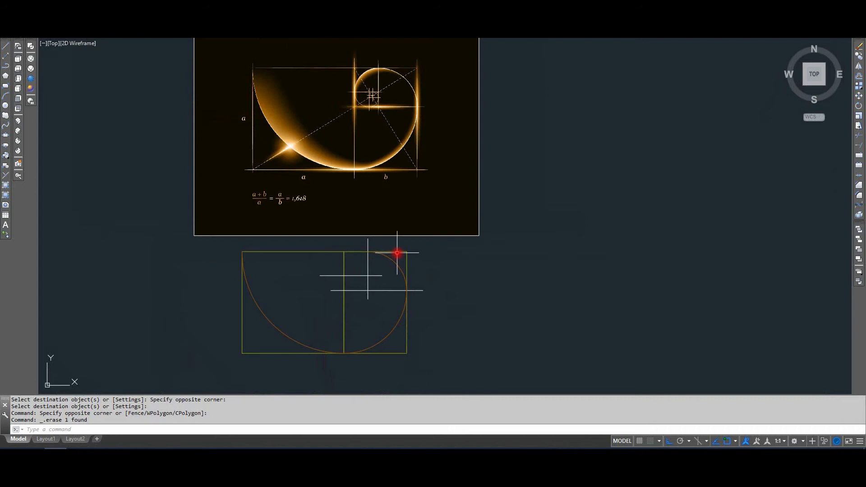
pyautogui.scroll(2, 370, 266)
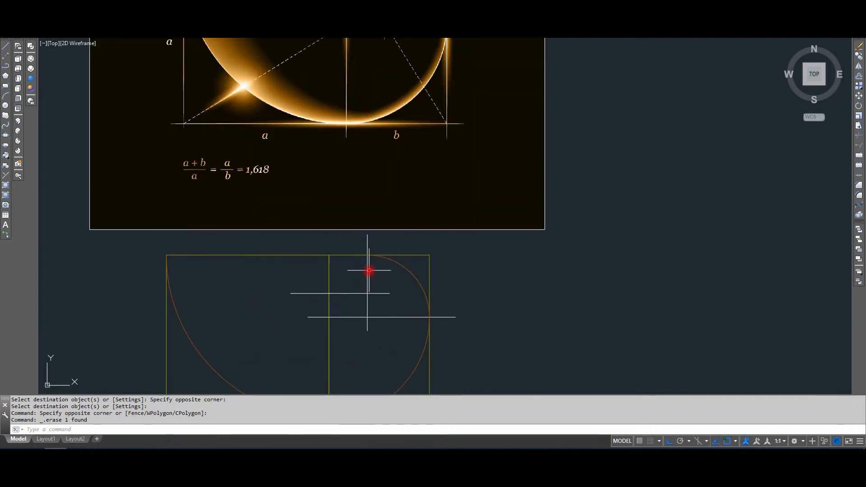
pyautogui.click(165, 0)
pyautogui.moveTo(185, 153)
pyautogui.click(255, 153)
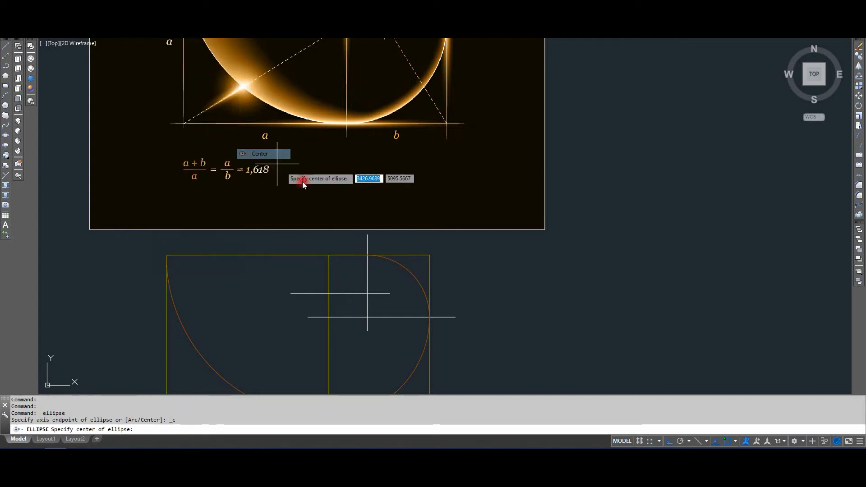
pyautogui.click(367, 294)
pyautogui.click(329, 293)
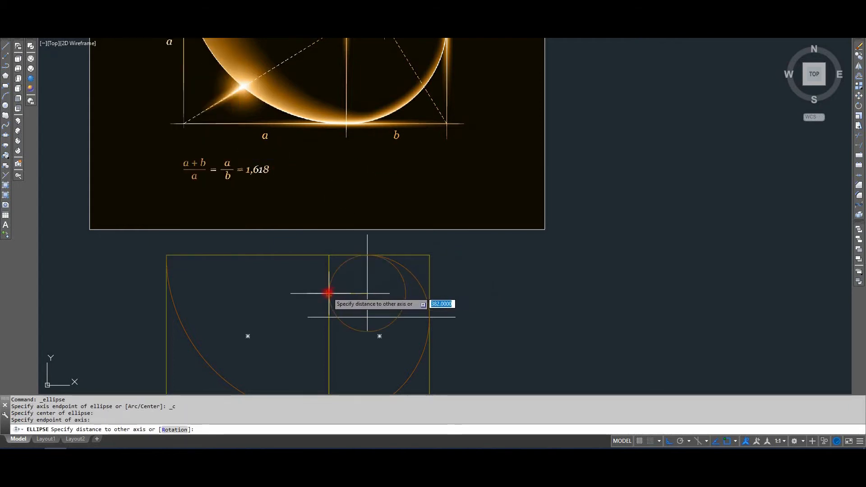
pyautogui.click(329, 293)
# Trim the 382-radius ellipse at the construction and dividing lines, keeping its upper-left quarter arc.
pyautogui.moveTo(373, 292); pyautogui.dragTo(369, 274, button='middle')
pyautogui.write('tr')
pyautogui.press('Return')
pyautogui.press('Return')
pyautogui.click(386, 246)
pyautogui.press('Return')
pyautogui.press('Return')
pyautogui.press('Return')
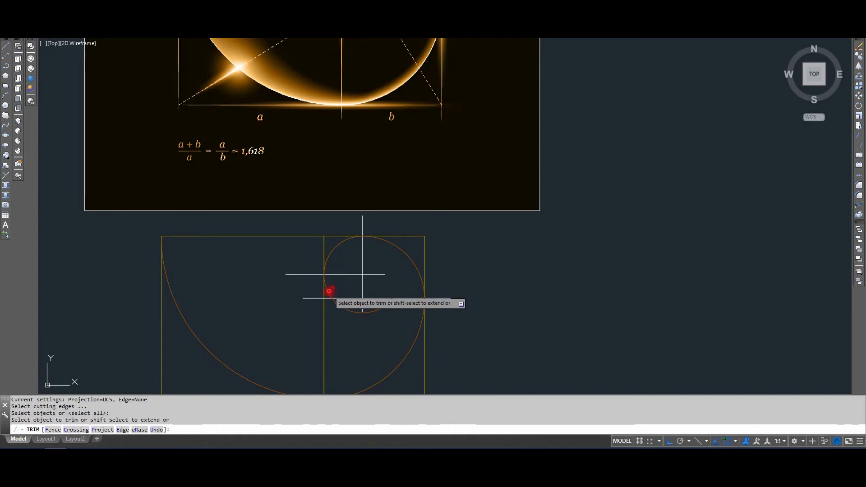
pyautogui.click(329, 292)
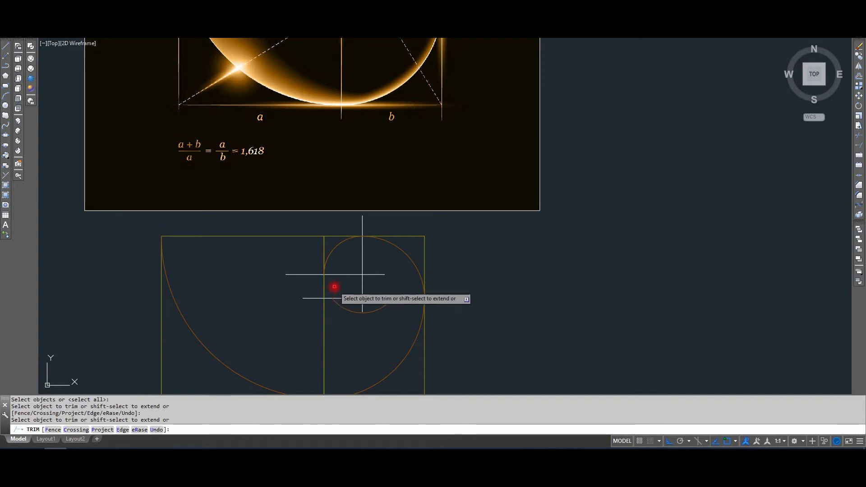
pyautogui.press('Return')
# Delete the leftover lower piece of the trimmed 382-radius ellipse.
pyautogui.moveTo(361, 286); pyautogui.dragTo(361, 270, button='middle')
pyautogui.click(383, 295)
pyautogui.click(368, 277)
pyautogui.press('Delete')
# Draw a short vertical line above the top edge, aligned with the rectangle's dividing line.
pyautogui.scroll(2, 343, 267)
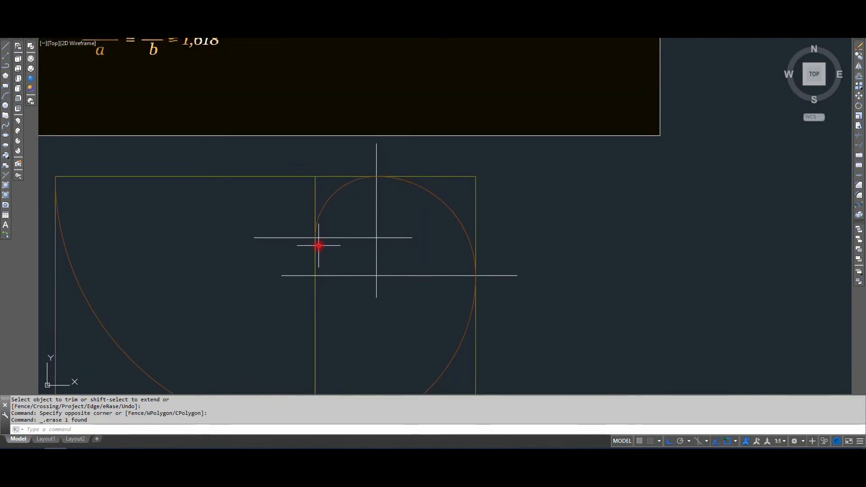
pyautogui.moveTo(318, 246); pyautogui.dragTo(324, 249, button='middle')
pyautogui.write('L')
pyautogui.press('Return')
pyautogui.click(321, 181)
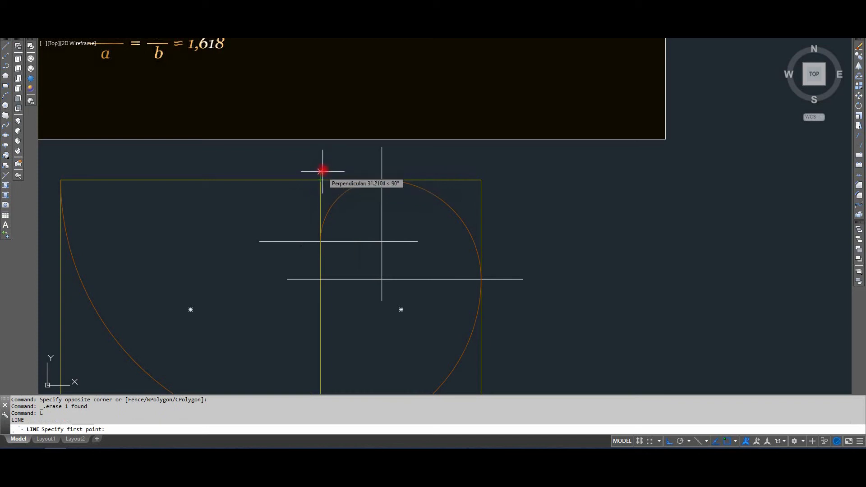
pyautogui.press('Return')
# Offset the short vertical line to the right by the distance between the two horizontal construction lines.
pyautogui.moveTo(327, 174); pyautogui.dragTo(319, 174, button='middle')
pyautogui.write('o')
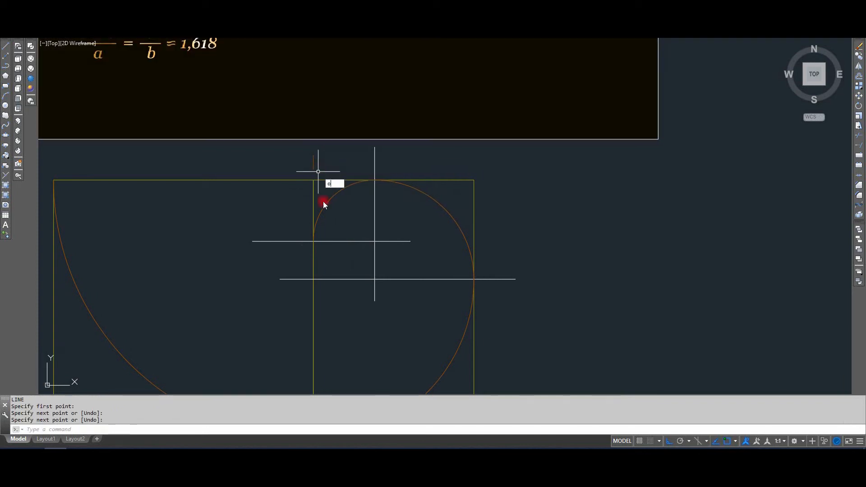
pyautogui.press('Return')
pyautogui.click(314, 242)
pyautogui.click(314, 279)
pyautogui.click(316, 163)
pyautogui.click(356, 169)
pyautogui.press('Return')
# Stretch the ends of the offset vertical line downward so it crosses both horizontal construction lines.
pyautogui.click(351, 160)
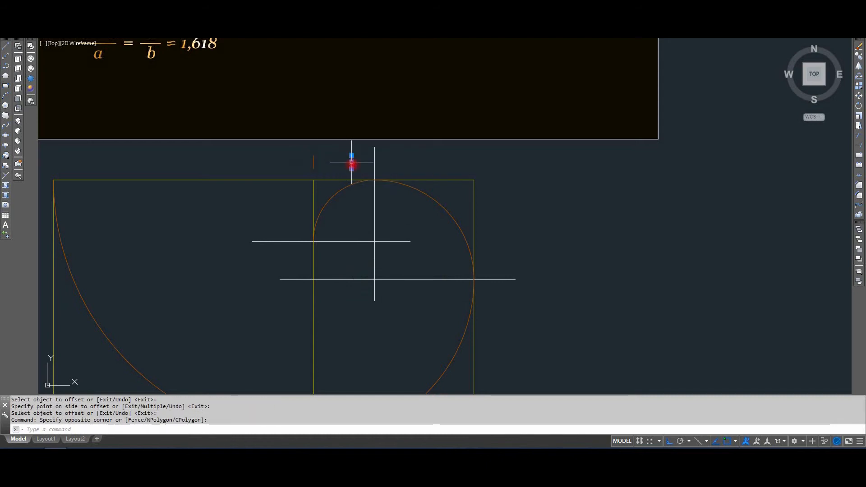
pyautogui.click(352, 169)
pyautogui.click(364, 315)
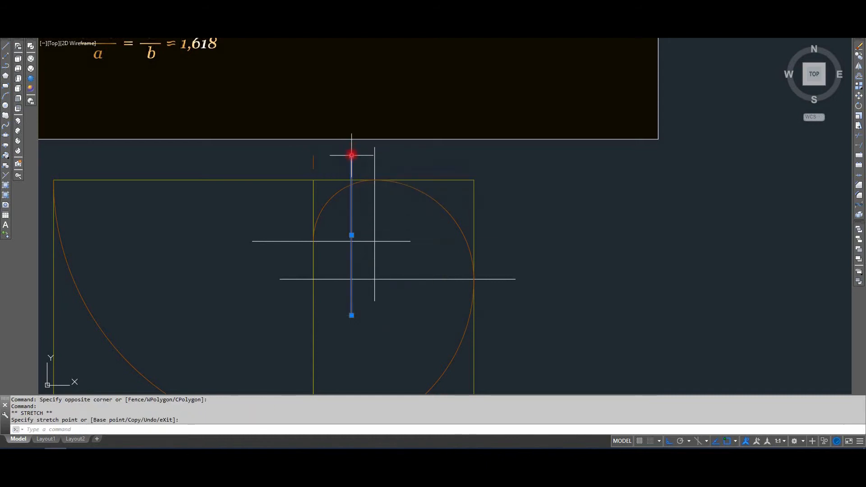
pyautogui.press('Escape')
# Delete the original short vertical line above the rectangle's dividing line.
pyautogui.click(306, 155)
pyautogui.moveTo(306, 155); pyautogui.dragTo(319, 183, button='middle')
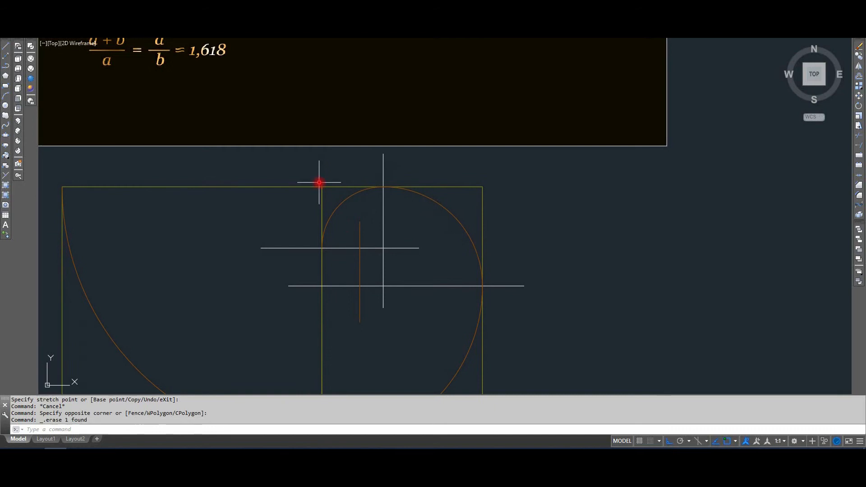
pyautogui.press('Delete')
# Match the stretched vertical line's properties to those of the white construction lines.
pyautogui.moveTo(344, 267); pyautogui.dragTo(351, 234, button='middle')
pyautogui.press('space')
pyautogui.click(390, 235)
pyautogui.click(382, 240)
pyautogui.click(360, 226)
pyautogui.press('space')
# Draw a circular ellipse of radius 236 centred where the new vertical and upper horizontal construction lines cross, reaching the dividing line.
pyautogui.scroll(-4, 361, 252)
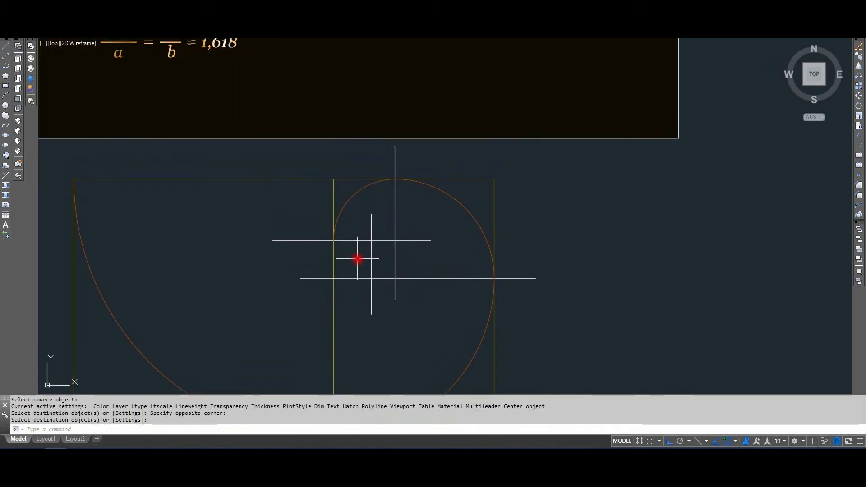
pyautogui.scroll(4, 370, 251)
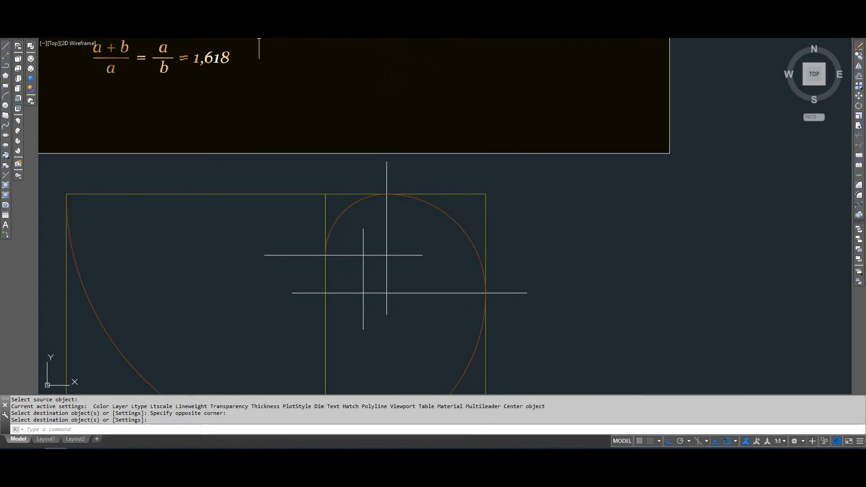
pyautogui.click(164, 0)
pyautogui.moveTo(212, 153)
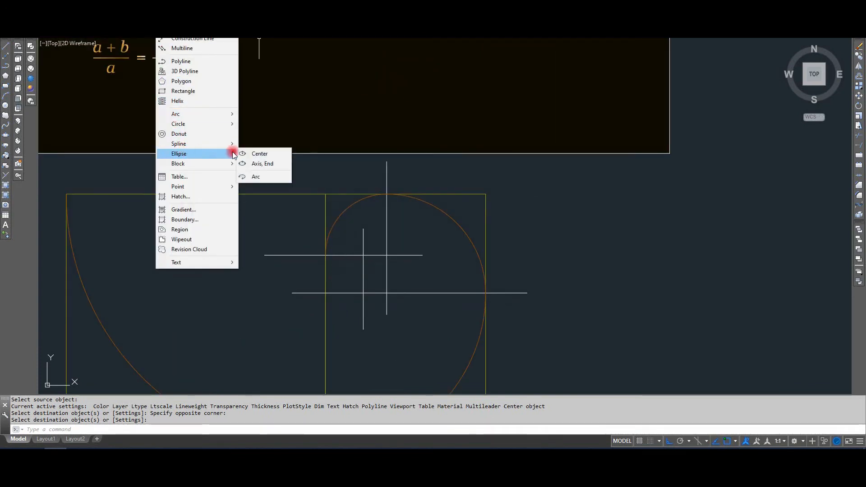
pyautogui.click(256, 154)
pyautogui.click(363, 255)
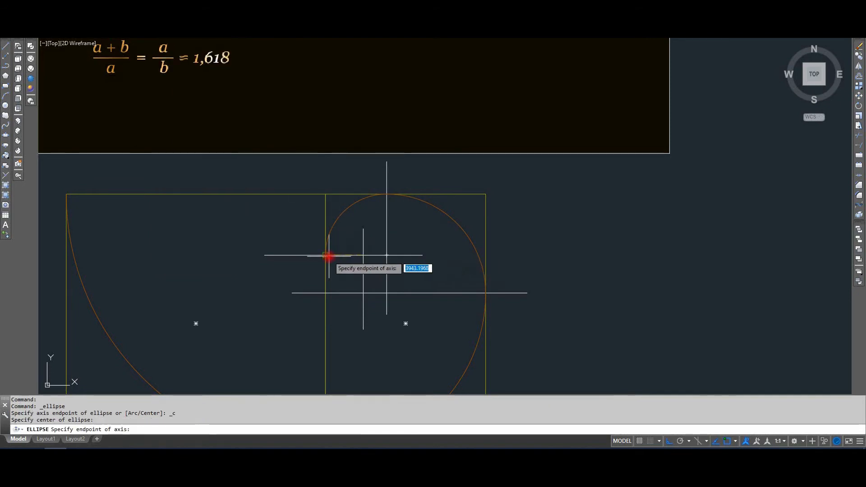
pyautogui.click(326, 255)
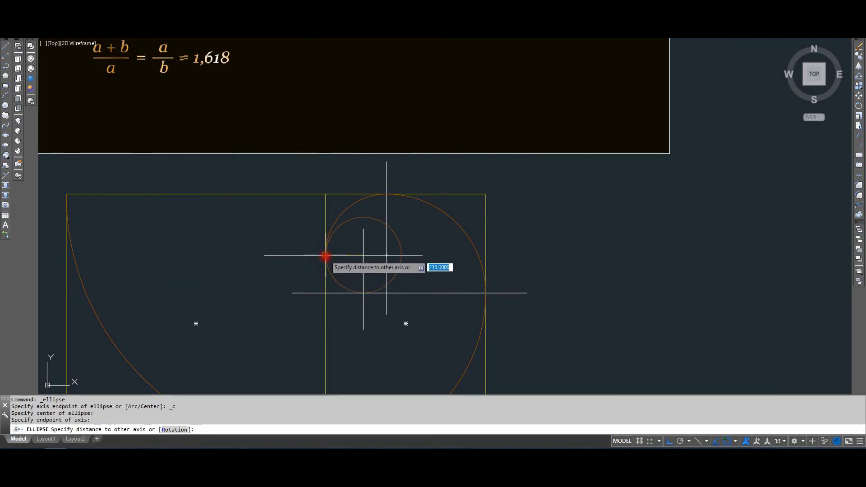
pyautogui.click(326, 257)
# Trim the 236-radius circle and erase the leftover piece, keeping only the lower-left quarter arc.
pyautogui.click(340, 229)
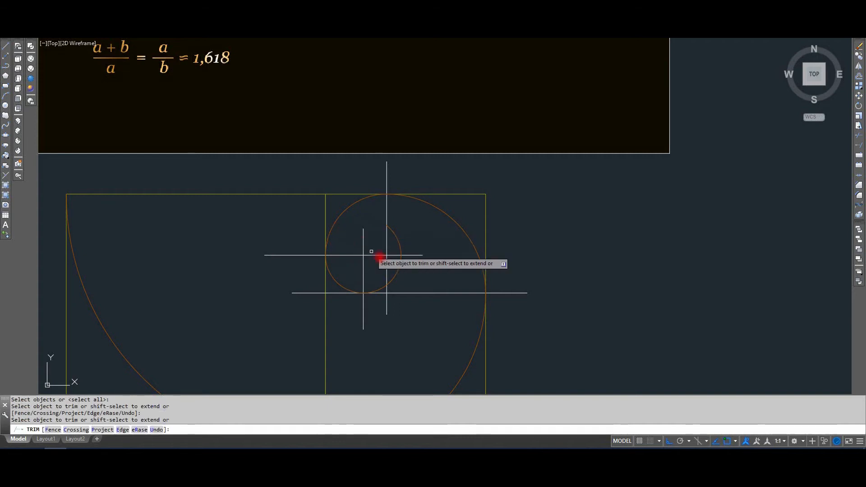
pyautogui.click(379, 290)
pyautogui.press('Escape')
pyautogui.click(399, 264)
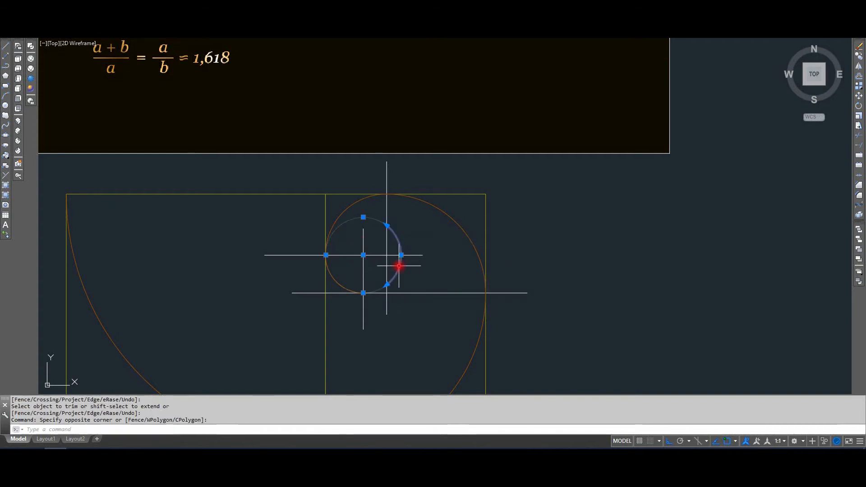
pyautogui.moveTo(396, 265); pyautogui.dragTo(393, 248, button='middle')
pyautogui.press('Delete')
# Shorten the right vertical construction line by lowering its upper end inside the yellow rectangle.
pyautogui.click(398, 217)
pyautogui.click(380, 198)
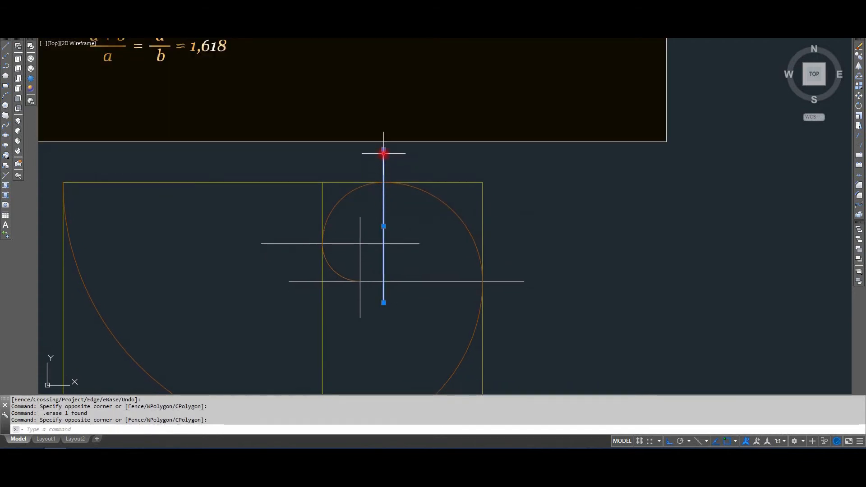
pyautogui.click(384, 150)
pyautogui.click(396, 203)
pyautogui.press('Escape')
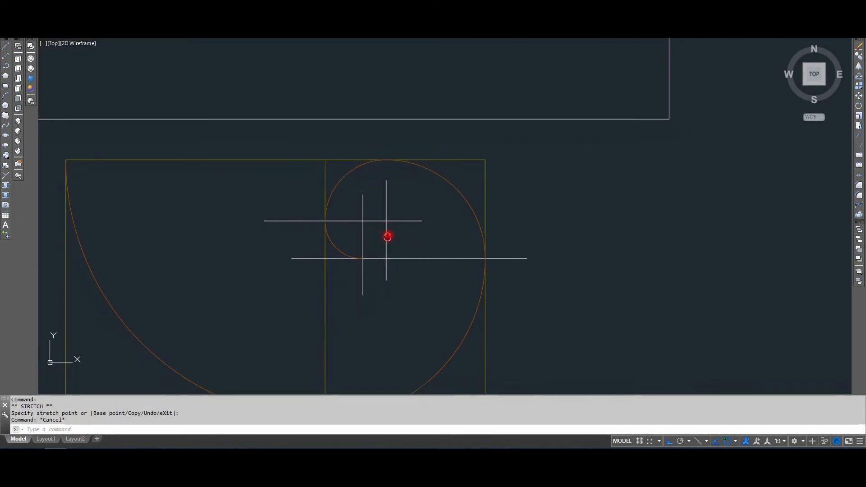
# Offset the lower horizontal construction line upward by 146, the spacing between the two vertical construction lines.
pyautogui.scroll(2, 396, 275)
pyautogui.moveTo(403, 274); pyautogui.dragTo(394, 274, button='middle')
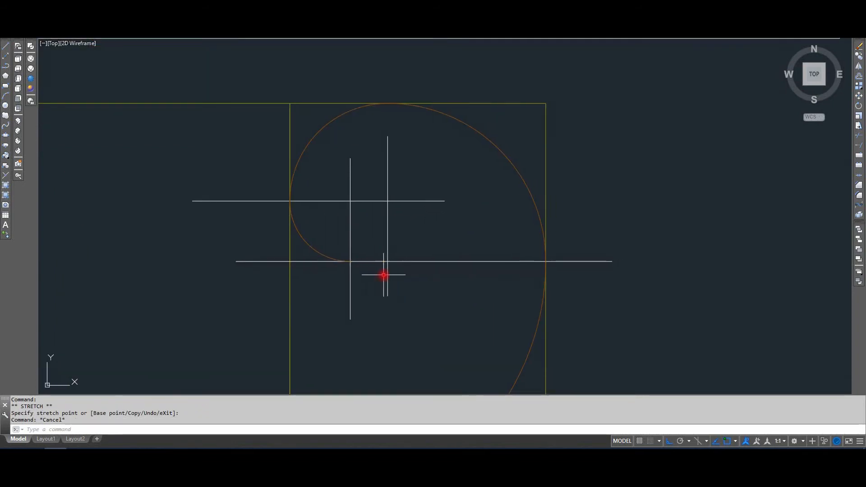
pyautogui.press('Return')
pyautogui.click(350, 261)
pyautogui.click(387, 262)
pyautogui.click(406, 262)
pyautogui.click(410, 228)
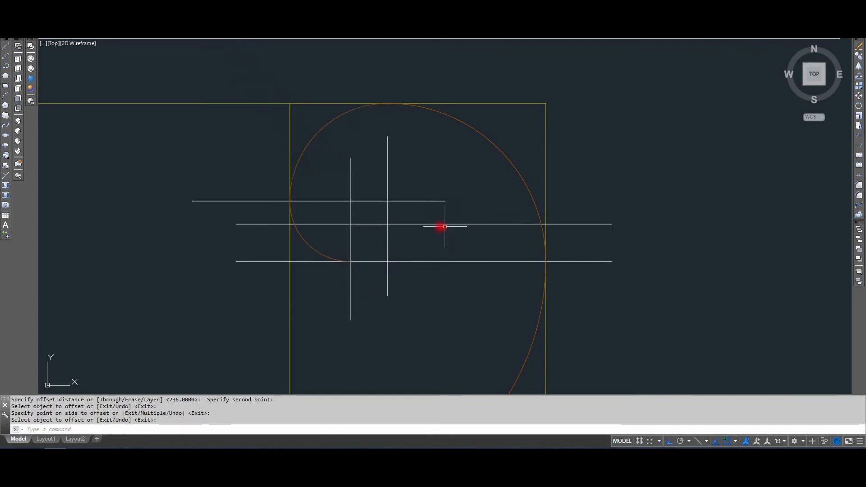
# Break the offset horizontal line just outside the two vertical construction lines and delete its outer segments.
pyautogui.write('br')
pyautogui.press('Return')
pyautogui.click(406, 224)
pyautogui.click(321, 224)
pyautogui.click(321, 228)
pyautogui.click(310, 215)
pyautogui.click(490, 234)
pyautogui.click(474, 199)
pyautogui.press('Delete')
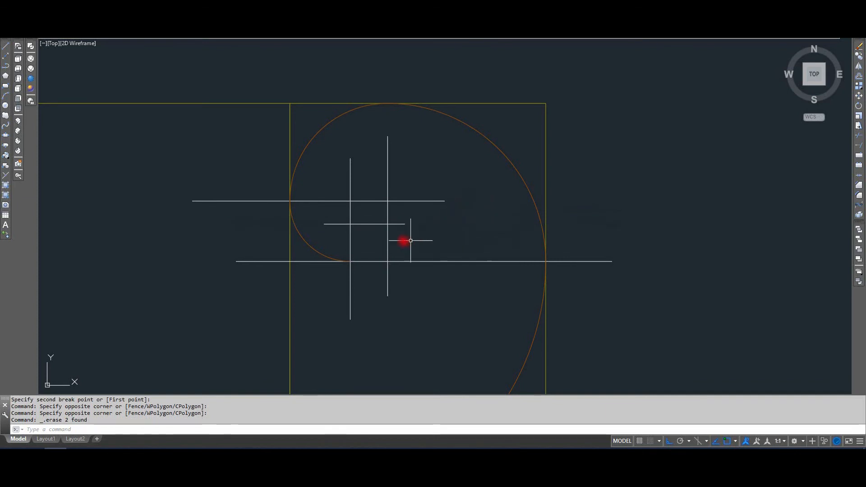
# Draw a circular ellipse of radius 146 centred where the left vertical and short horizontal construction lines cross.
pyautogui.moveTo(361, 221); pyautogui.dragTo(355, 206, button='middle')
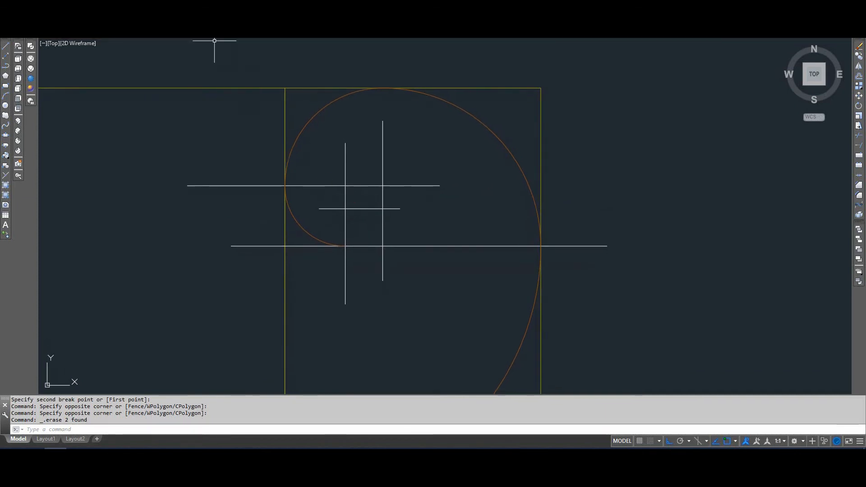
pyautogui.click(166, 9)
pyautogui.moveTo(176, 154)
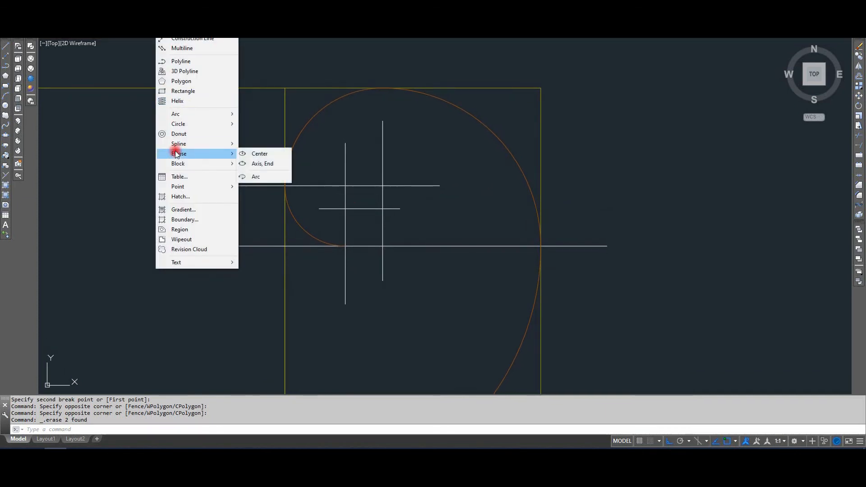
pyautogui.click(272, 155)
pyautogui.click(345, 209)
pyautogui.click(382, 209)
pyautogui.press('Return')
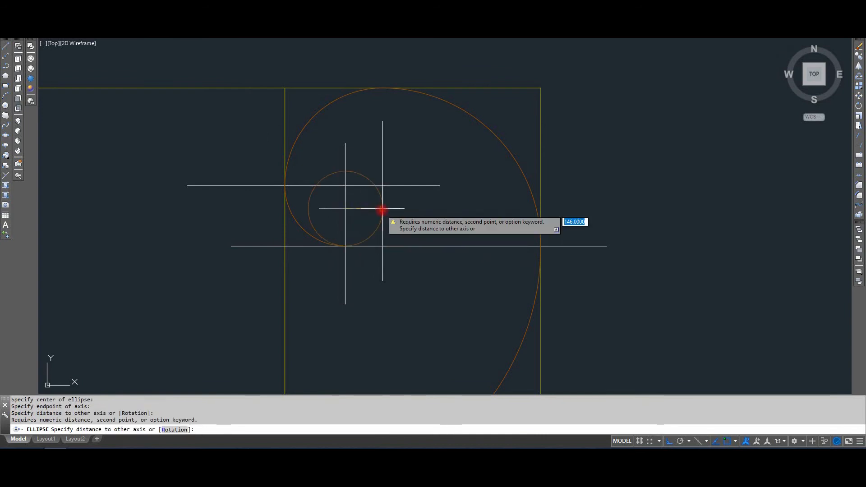
pyautogui.click(382, 212)
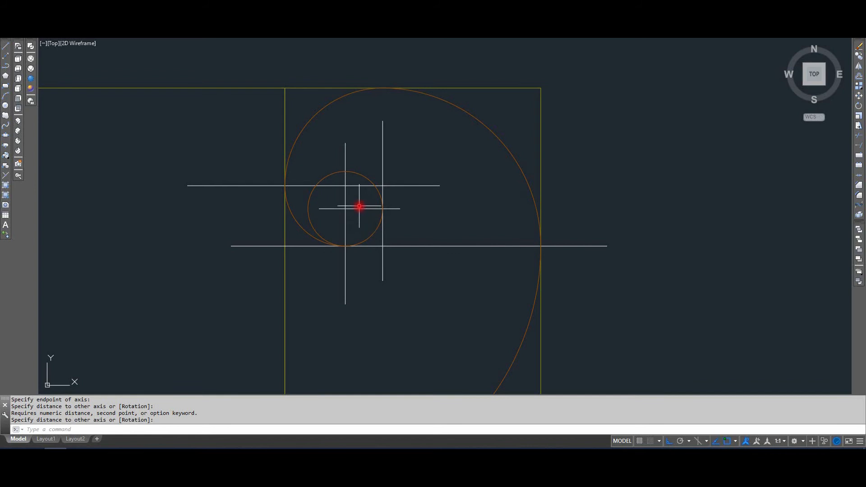
# Trim the 146-radius circle and erase its leftover upper piece, keeping only the lower-right quarter arc.
pyautogui.write('tr')
pyautogui.press('Return')
pyautogui.press('Return')
pyautogui.click(376, 194)
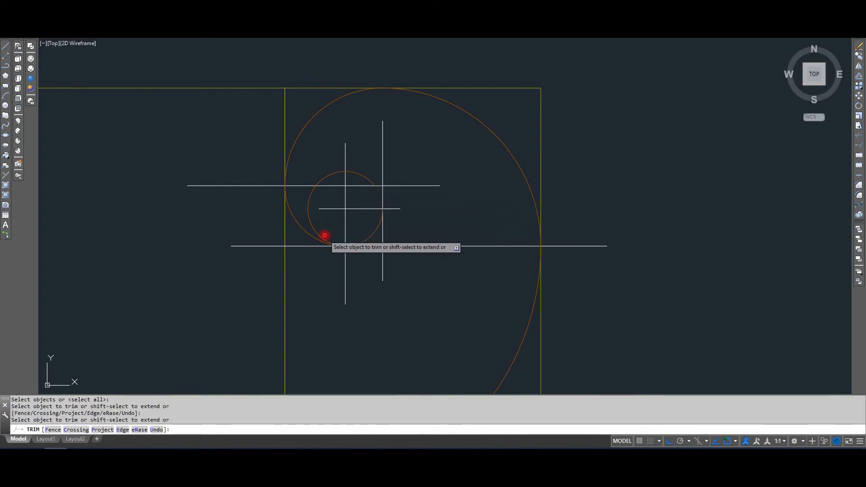
pyautogui.press('Escape')
pyautogui.click(360, 177)
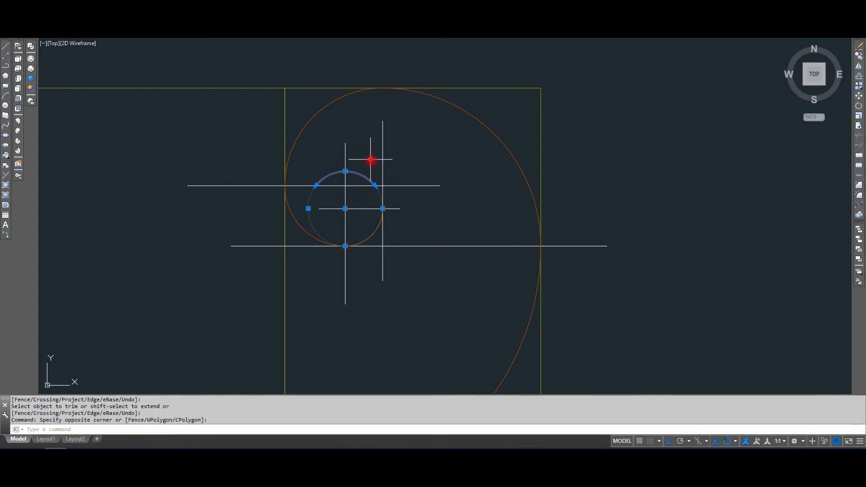
pyautogui.click(369, 162)
pyautogui.press('Delete')
# Offset the right vertical construction line leftward by 90, the gap between the short and upper horizontal construction lines.
pyautogui.scroll(4, 389, 210)
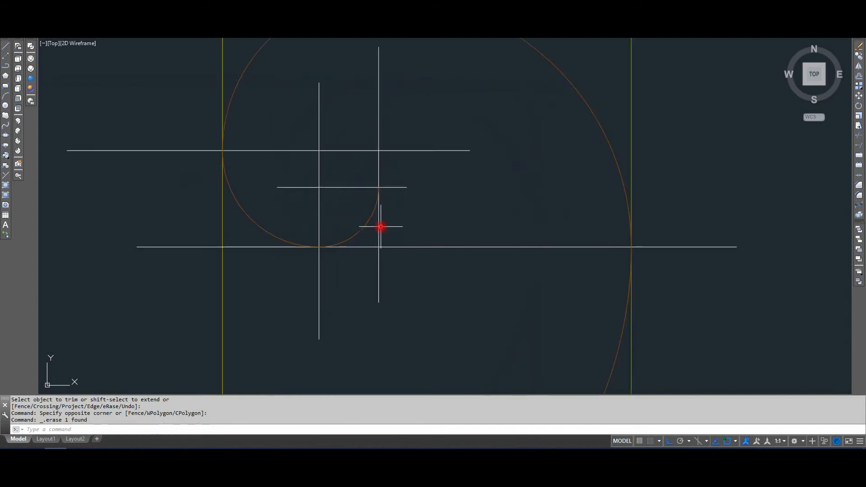
pyautogui.scroll(-2, 371, 194)
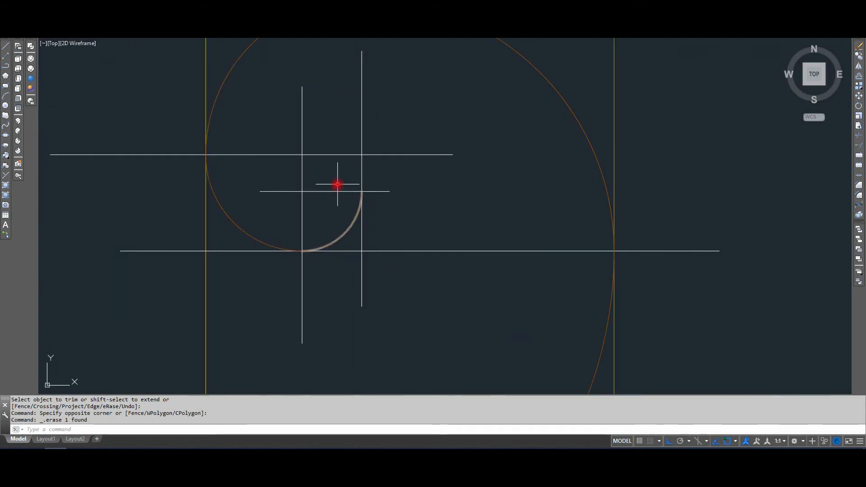
pyautogui.write('o')
pyautogui.press('Return')
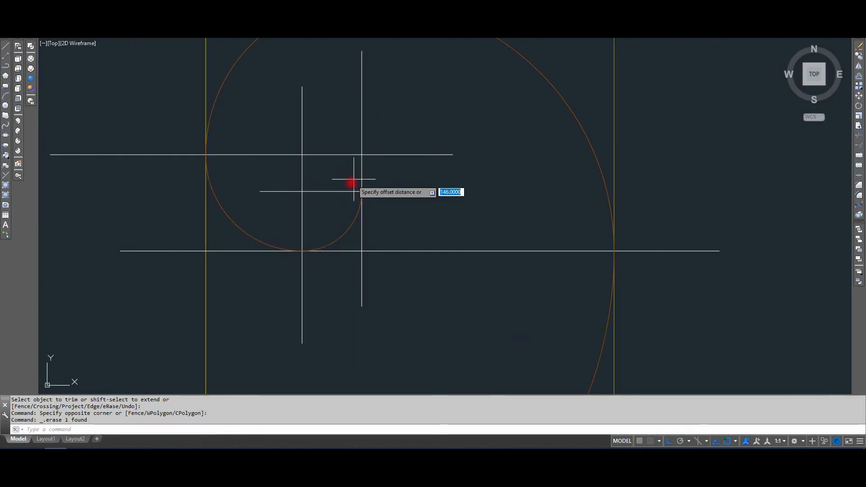
pyautogui.click(362, 193)
pyautogui.click(360, 155)
pyautogui.click(362, 142)
pyautogui.click(350, 142)
# Shorten the new middle vertical line from both ends so it just spans the upper and short horizontal construction lines.
pyautogui.click(338, 139)
pyautogui.click(330, 76)
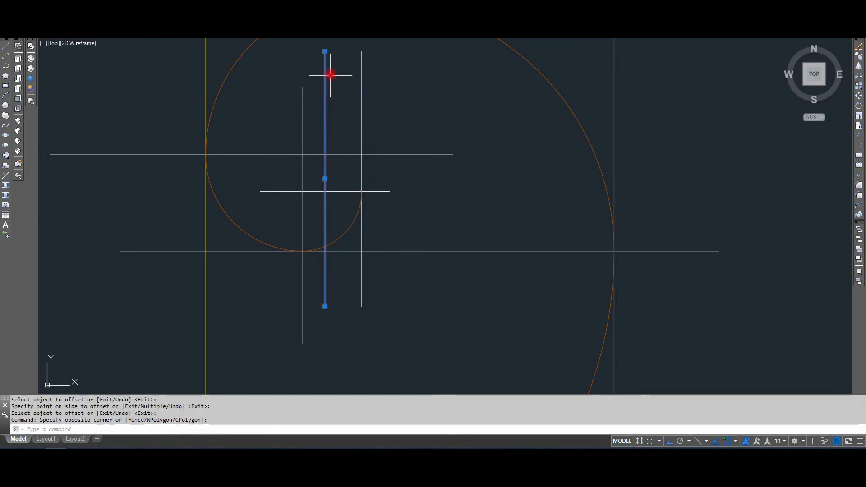
pyautogui.click(325, 52)
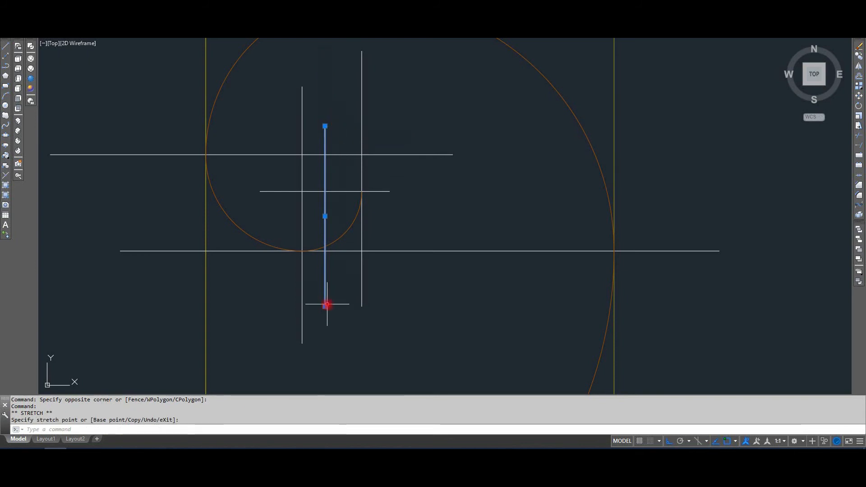
pyautogui.click(333, 215)
pyautogui.press('Escape')
# Draw a circular ellipse of radius 90 centred where the middle vertical and short horizontal lines cross, reaching the right vertical line.
pyautogui.moveTo(355, 215); pyautogui.dragTo(354, 235, button='middle')
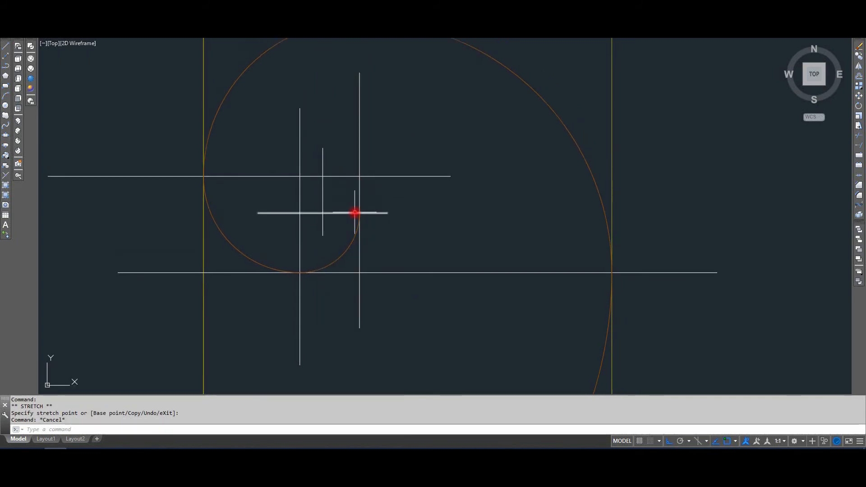
pyautogui.click(164, 2)
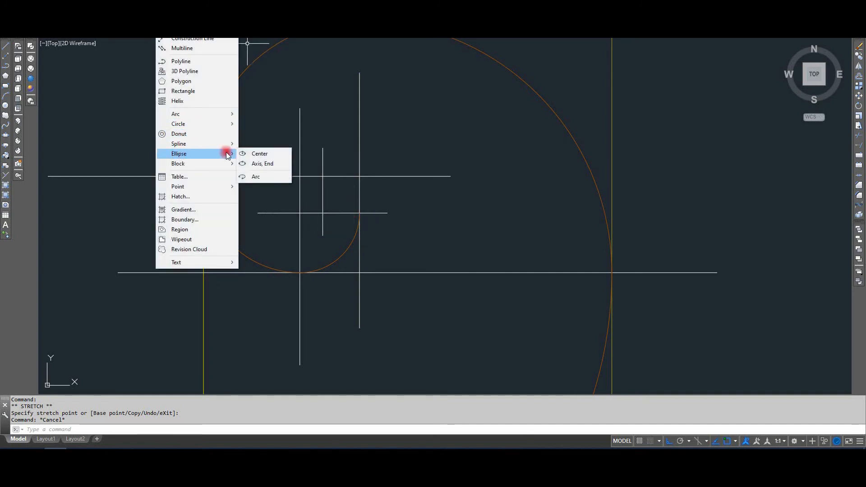
pyautogui.click(247, 155)
pyautogui.click(360, 213)
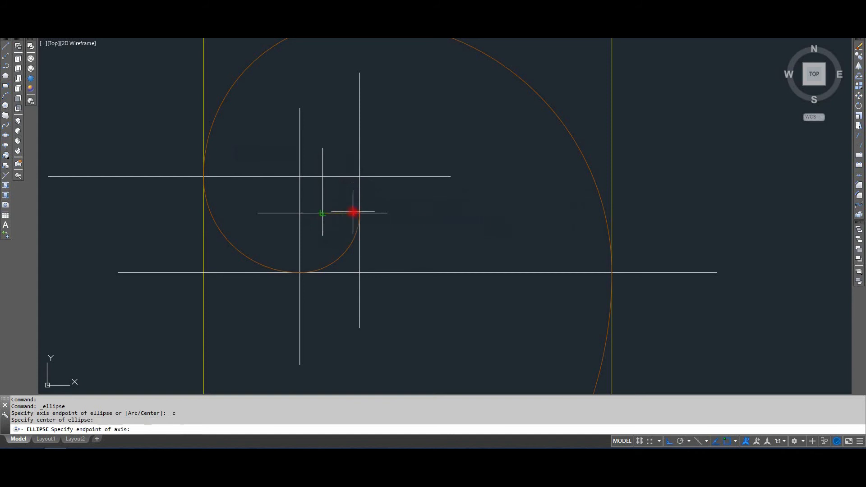
pyautogui.click(360, 213)
pyautogui.click(359, 213)
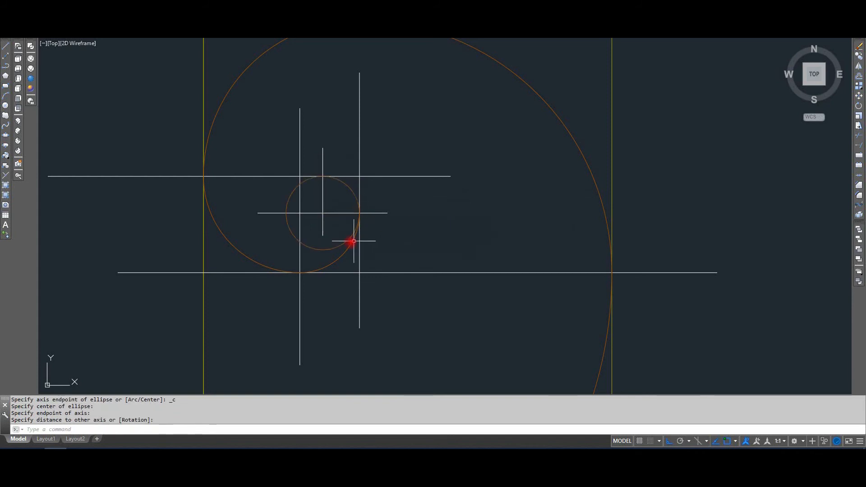
# Trim the 90-radius circle and erase its leftover left piece, keeping only the upper-right quarter arc.
pyautogui.write('tr')
pyautogui.press('Return')
pyautogui.press('Return')
pyautogui.click(340, 248)
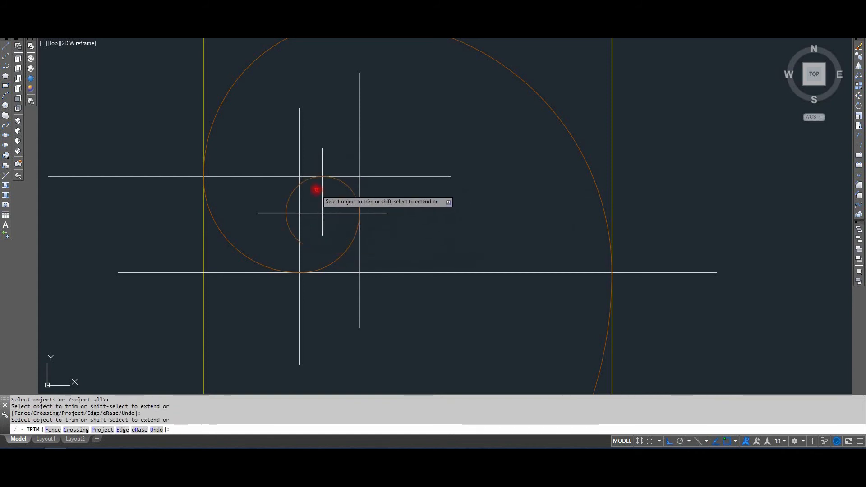
pyautogui.click(308, 181)
pyautogui.press('Return')
pyautogui.press('Escape')
pyautogui.click(296, 226)
pyautogui.click(280, 236)
pyautogui.moveTo(293, 235); pyautogui.dragTo(302, 227, button='middle')
pyautogui.press('Delete')
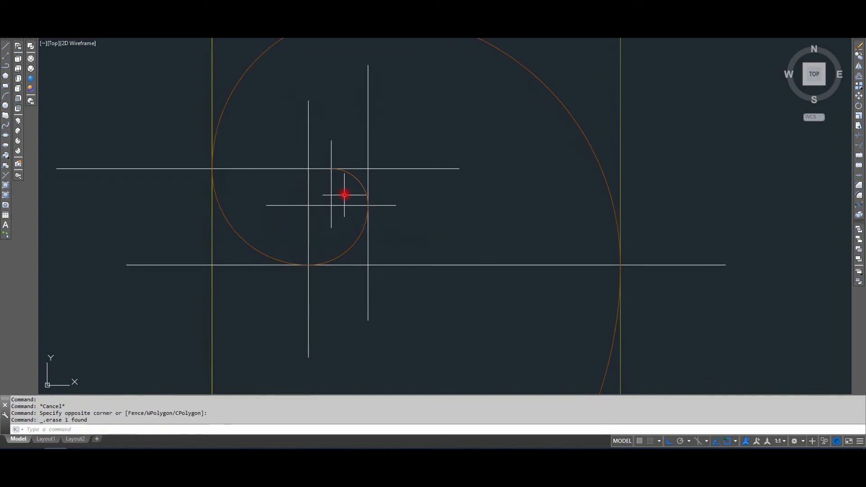
# Offset the upper horizontal construction line downward by 56, the spacing between the left and middle vertical lines.
pyautogui.moveTo(345, 189); pyautogui.dragTo(352, 220, button='middle')
pyautogui.scroll(2, 337, 214)
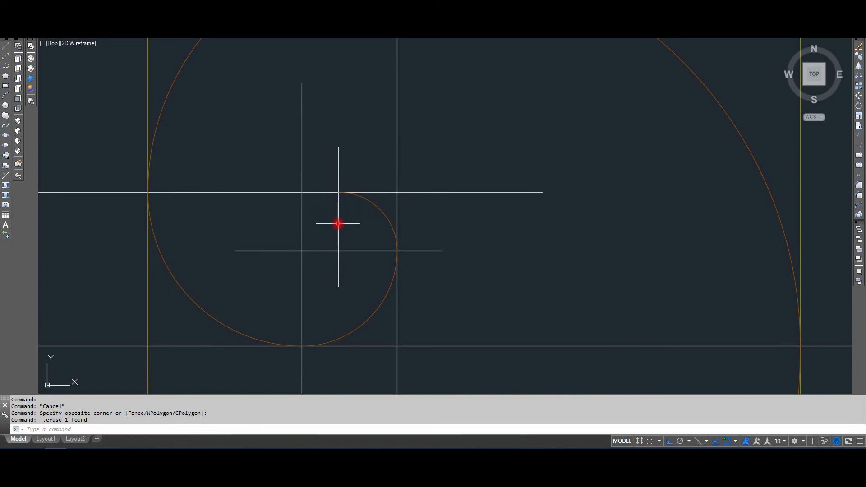
pyautogui.write('o')
pyautogui.press('Return')
pyautogui.click(338, 193)
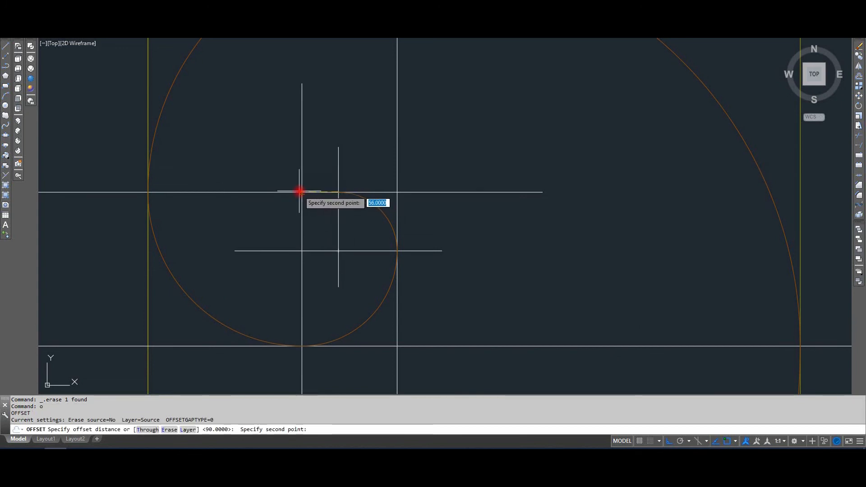
pyautogui.click(299, 191)
pyautogui.click(290, 192)
pyautogui.click(300, 218)
pyautogui.press('Return')
# Break the upper horizontal line and its offset copy on both sides of the innermost arc's construction lines.
pyautogui.write('br')
pyautogui.press('Return')
pyautogui.click(290, 229)
pyautogui.press('Return')
pyautogui.click(286, 192)
pyautogui.click(283, 193)
pyautogui.press('Return')
pyautogui.click(375, 192)
pyautogui.click(381, 194)
pyautogui.press('Return')
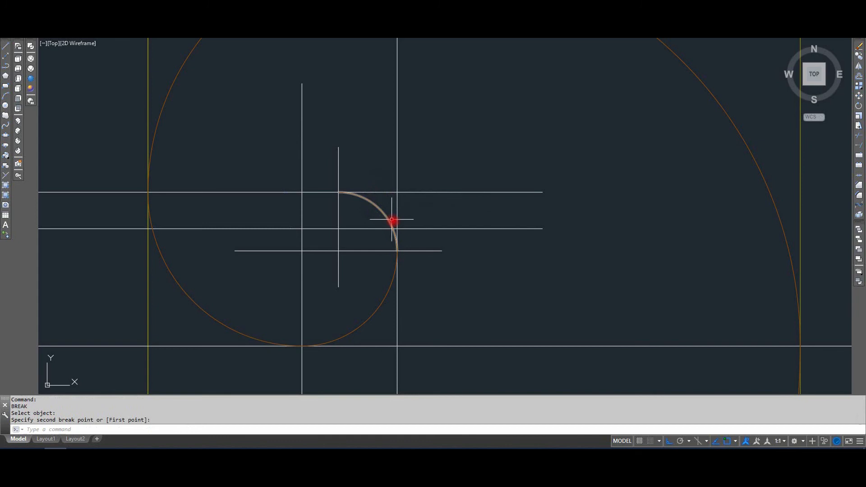
pyautogui.click(415, 229)
pyautogui.click(411, 229)
# Delete the outer segments of the two broken horizontal lines, leaving short pieces around the innermost arc.
pyautogui.click(521, 240)
pyautogui.click(476, 153)
pyautogui.click(213, 251)
pyautogui.click(191, 170)
pyautogui.press('Delete')
# Draw a circular ellipse of radius 56 centred where the middle vertical and new horizontal lines cross, reaching the left vertical line.
pyautogui.scroll(3, 309, 213)
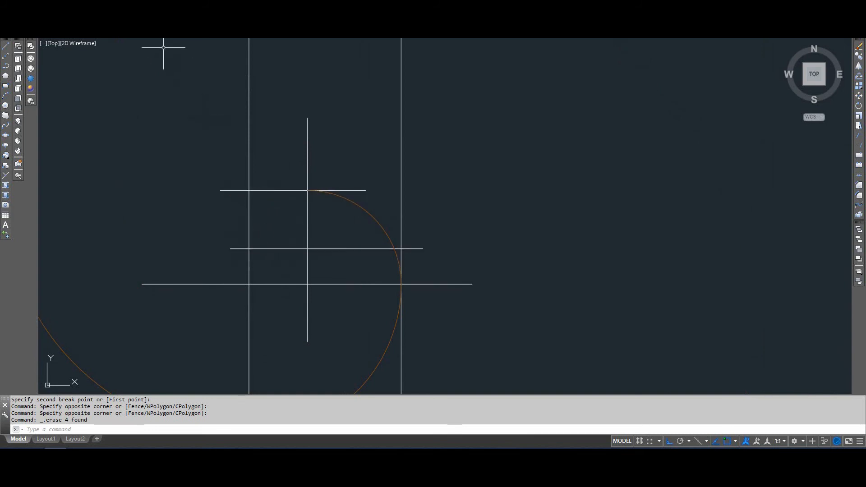
pyautogui.click(163, 2)
pyautogui.moveTo(197, 158)
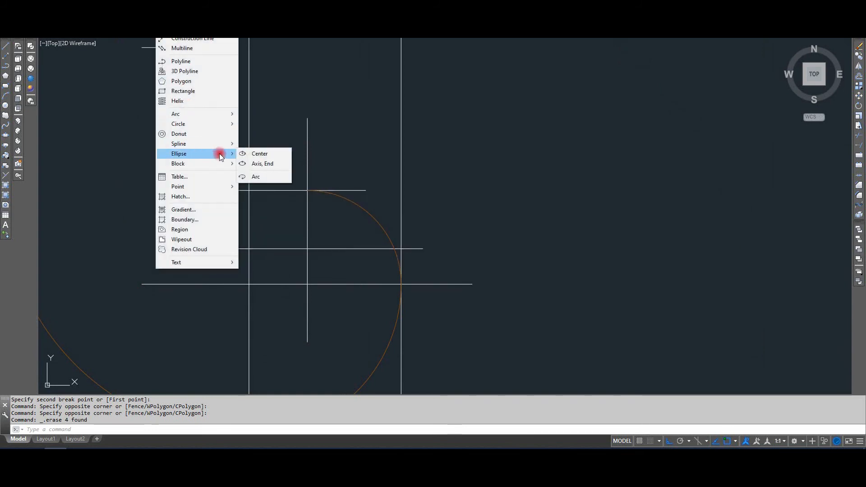
pyautogui.click(258, 152)
pyautogui.click(307, 249)
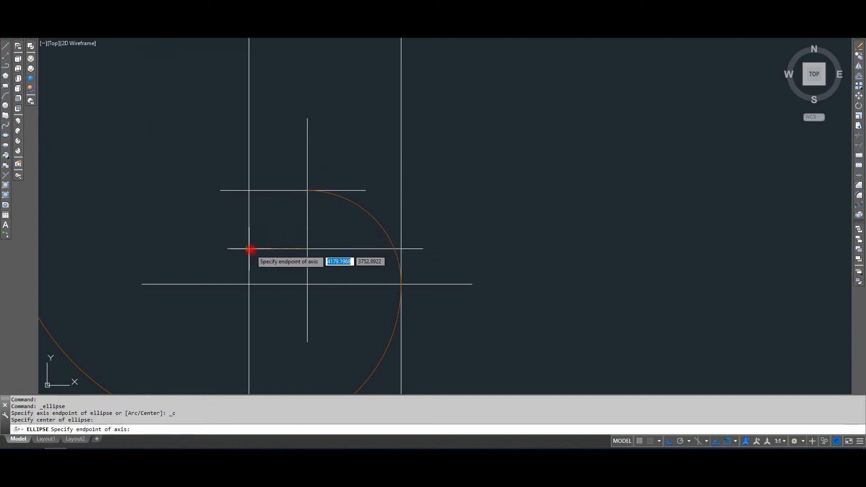
pyautogui.click(250, 249)
pyautogui.click(251, 249)
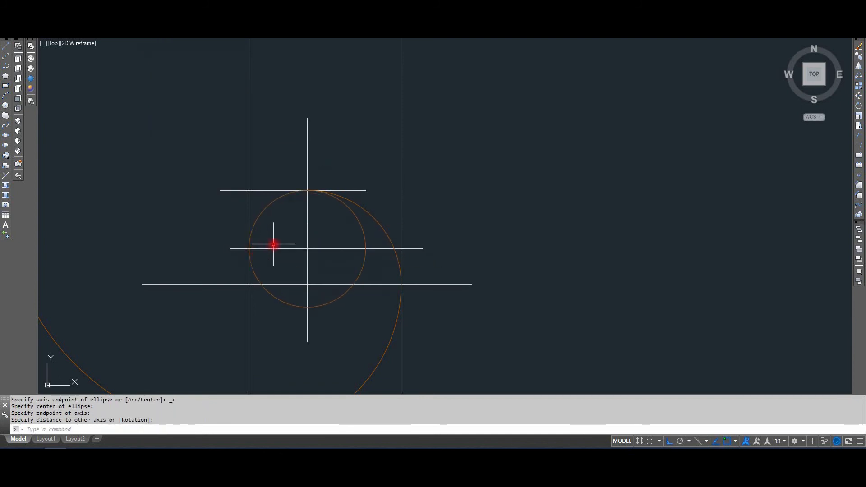
# Trim the 56-radius circle and erase its leftover lower piece, keeping only the upper-left quarter arc.
pyautogui.write('tr')
pyautogui.press('Return')
pyautogui.press('Return')
pyautogui.click(255, 276)
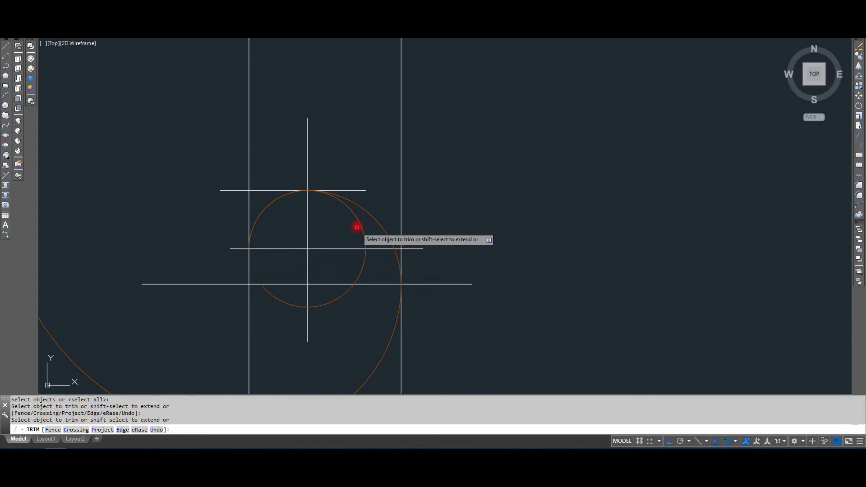
pyautogui.press('Return')
pyautogui.click(370, 273)
pyautogui.click(350, 263)
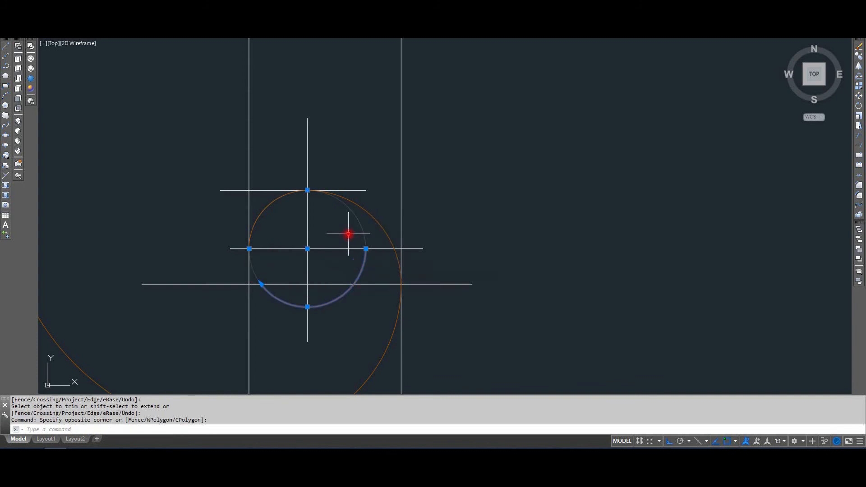
pyautogui.press('Delete')
# Compare the whole drawn spiral with the golden ratio reference image above it.
pyautogui.scroll(-3, 348, 234)
pyautogui.scroll(-4, 348, 197)
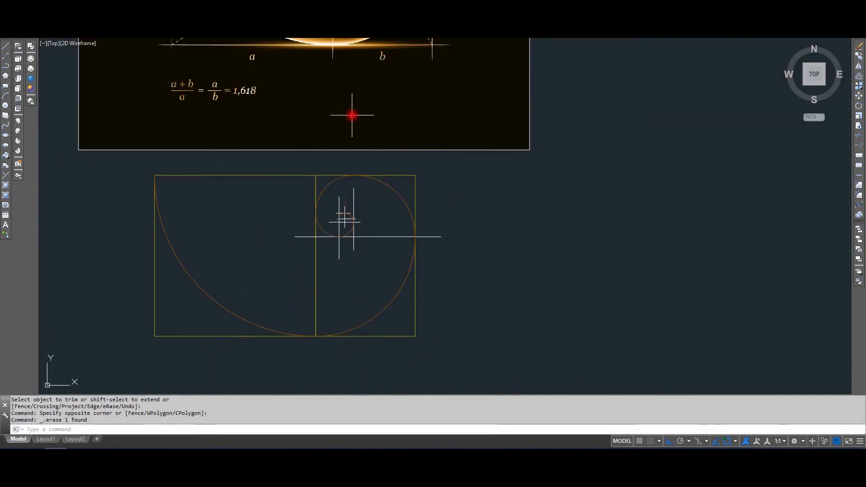
pyautogui.moveTo(352, 115); pyautogui.dragTo(343, 212, button='middle')
pyautogui.moveTo(335, 133); pyautogui.dragTo(324, 218, button='middle')
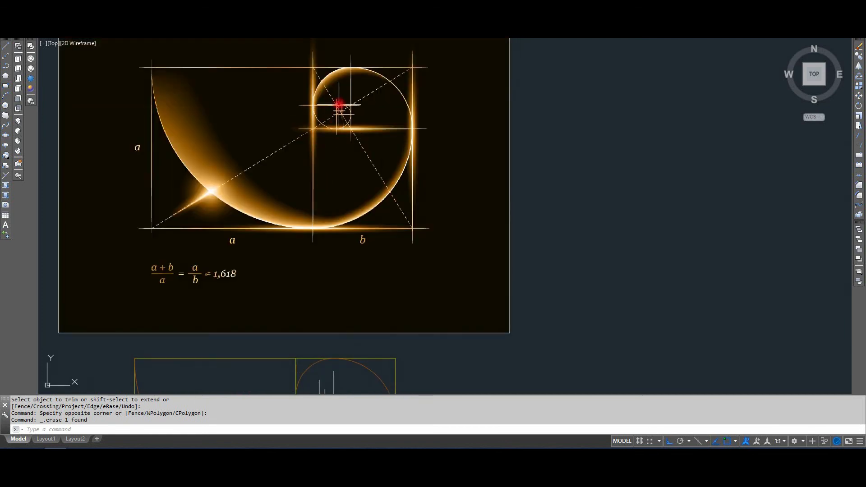
# Isolate the layer that holds the spiral arcs so only the arcs stay displayed.
pyautogui.scroll(4, 339, 104)
pyautogui.scroll(-5, 353, 103)
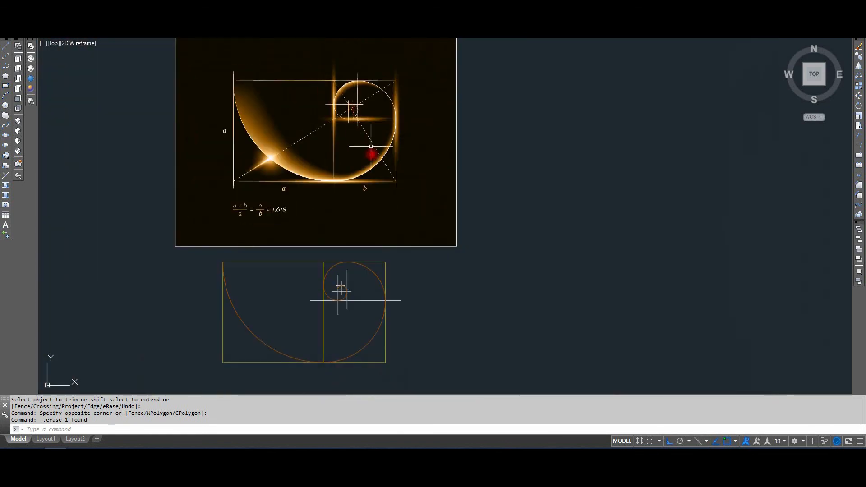
pyautogui.scroll(6, 359, 287)
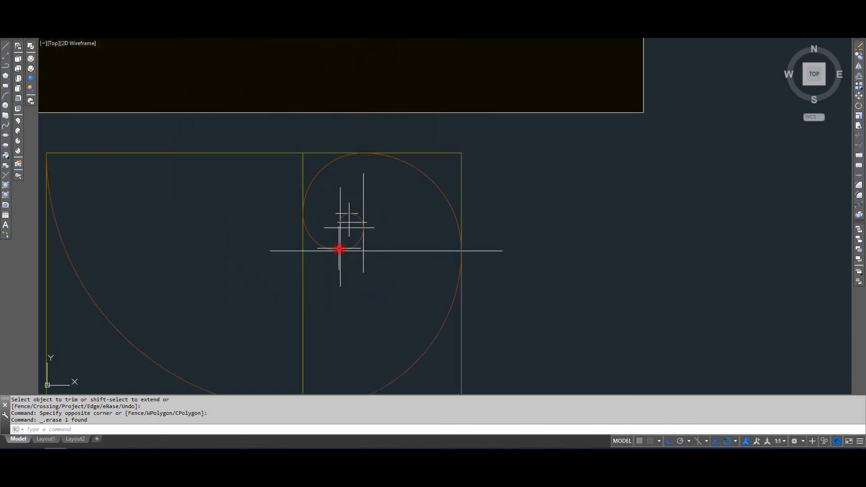
pyautogui.click(357, 216)
pyautogui.scroll(-5, 352, 208)
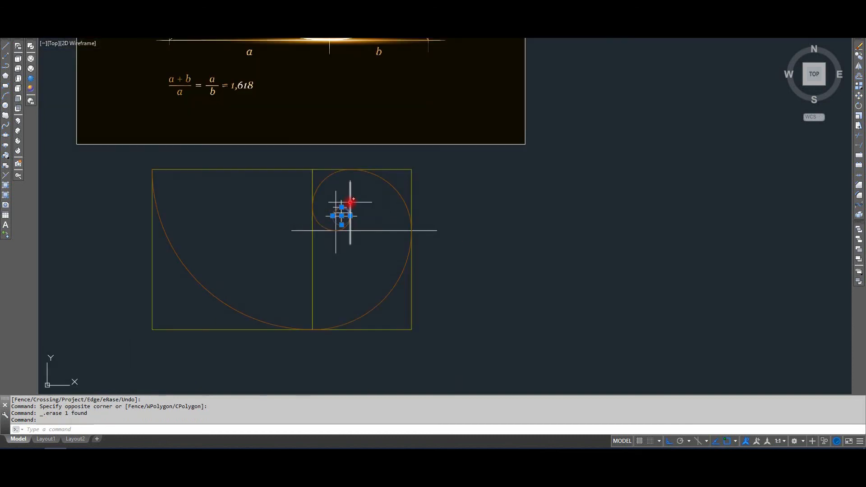
pyautogui.write('3')
pyautogui.press('Return')
# Select all the spiral arcs for copying, cancel the copy and turn all layers back on.
pyautogui.scroll(-3, 358, 223)
pyautogui.click(431, 310)
pyautogui.click(188, 145)
pyautogui.write('c')
pyautogui.press('Return')
pyautogui.press('Escape')
pyautogui.write('4')
pyautogui.press('Return')
pyautogui.moveTo(366, 263); pyautogui.dragTo(314, 255, button='middle')
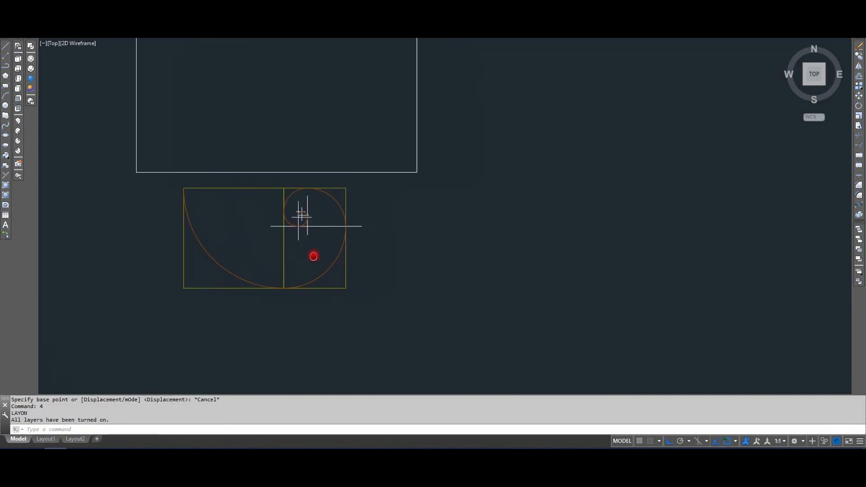
# Copy the previously selected spiral arcs to the empty area right of the original construction.
pyautogui.write('c')
pyautogui.press('Return')
pyautogui.write('p')
pyautogui.press('Return')
pyautogui.press('Return')
pyautogui.click(317, 245)
pyautogui.click(572, 269)
pyautogui.press('Return')
pyautogui.moveTo(585, 277); pyautogui.dragTo(507, 287, button='middle')
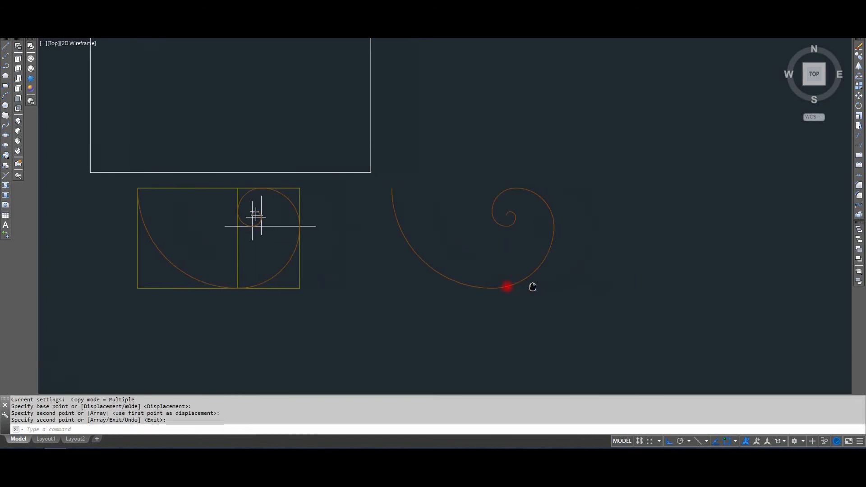
# Isolate the copied spiral's layer and turn all layers back on.
pyautogui.click(533, 300)
pyautogui.click(474, 244)
pyautogui.write('3')
pyautogui.press('Return')
pyautogui.write('4')
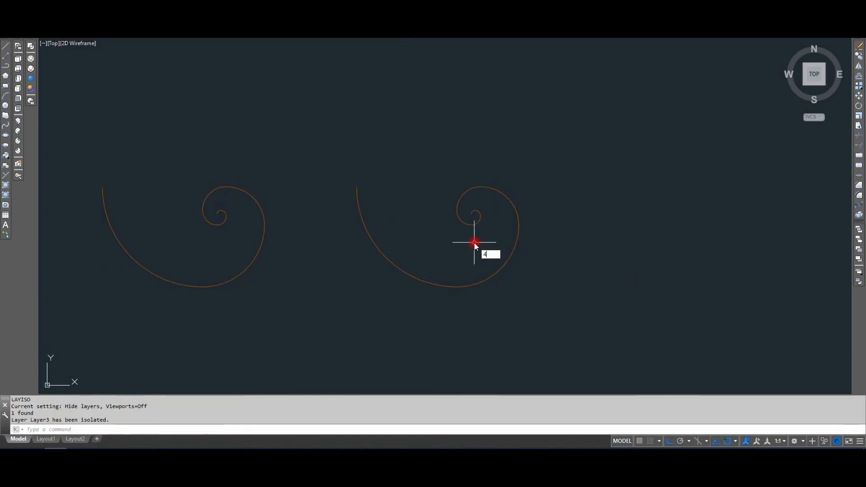
pyautogui.press('Return')
# Copy the duplicated arcs with the spiral's upper-left outer endpoint as base point and paste them as a block above.
pyautogui.moveTo(423, 279); pyautogui.dragTo(390, 278, button='middle')
pyautogui.hotkey('ctrl', 'shift', 'c')
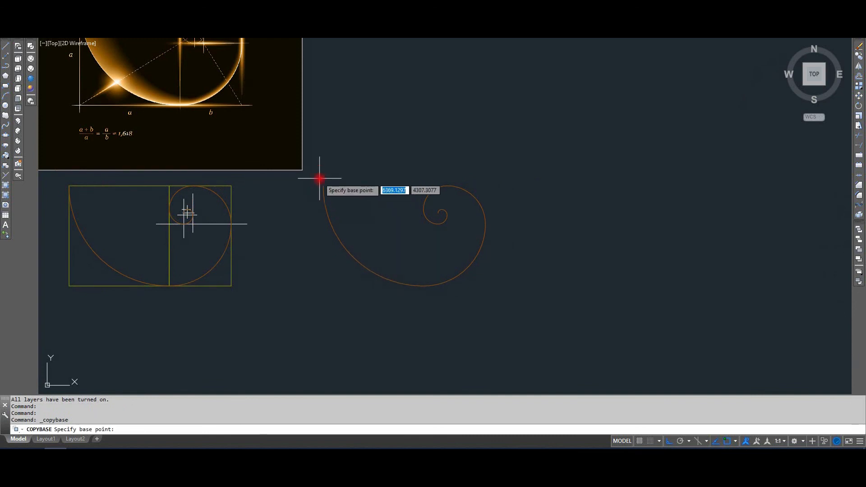
pyautogui.click(323, 186)
pyautogui.click(312, 161)
pyautogui.click(587, 350)
pyautogui.press('Return')
pyautogui.hotkey('ctrl', 'shift', 'v')
pyautogui.click(380, 76)
# Erase the loose duplicated arcs below the pasted spiral block.
pyautogui.click(315, 167)
pyautogui.click(573, 348)
pyautogui.press('Delete')
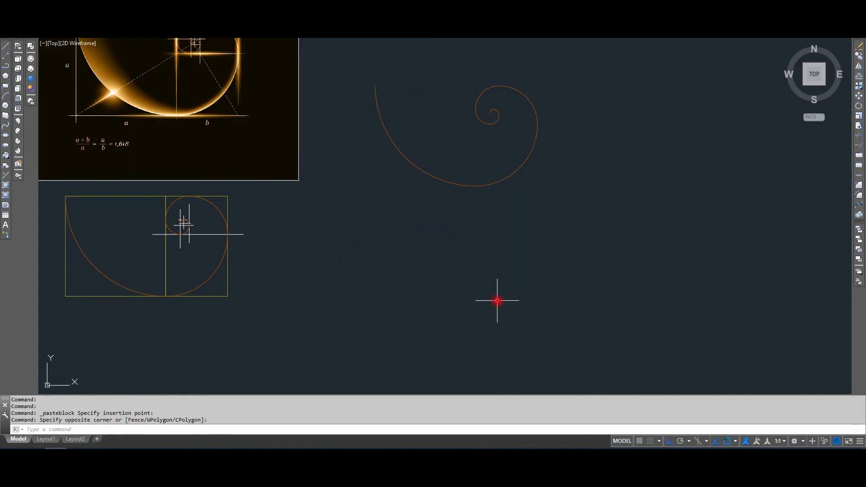
# Move the spiral block by its start-point grip, with ortho off, onto the upper-left line crossing in the reference image.
pyautogui.scroll(-4, 500, 227)
pyautogui.click(485, 221)
pyautogui.click(443, 191)
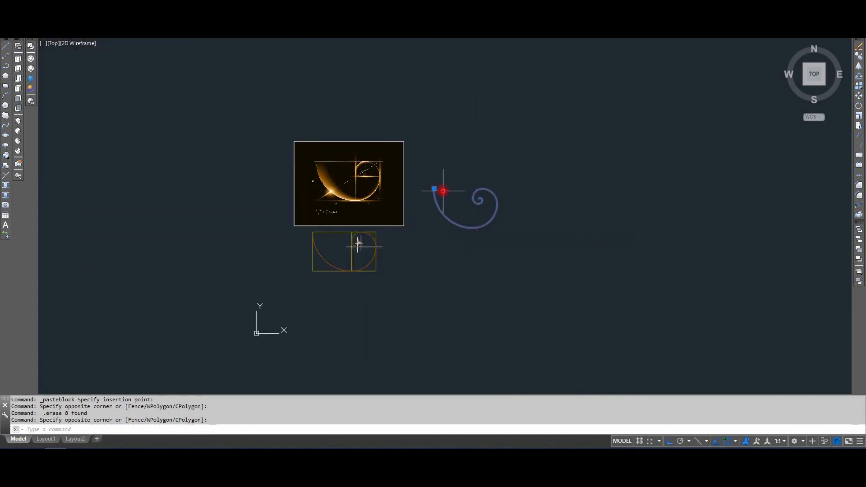
pyautogui.click(435, 189)
pyautogui.scroll(5, 299, 161)
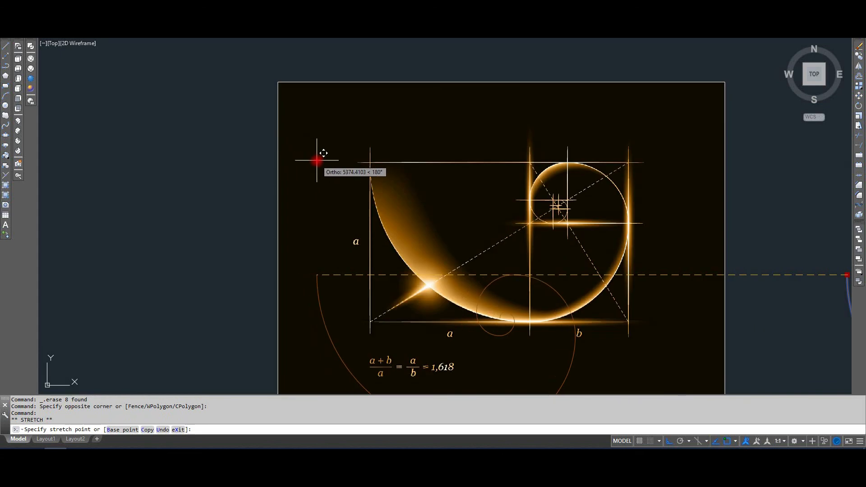
pyautogui.scroll(8, 369, 158)
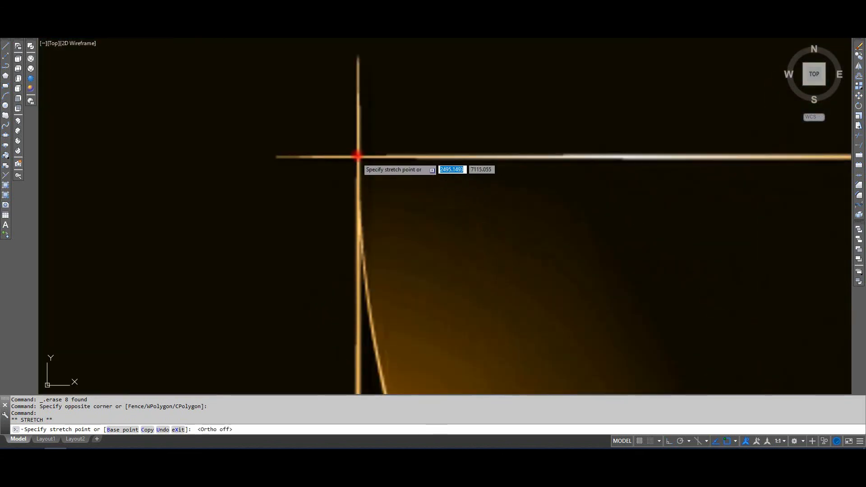
pyautogui.press('Escape')
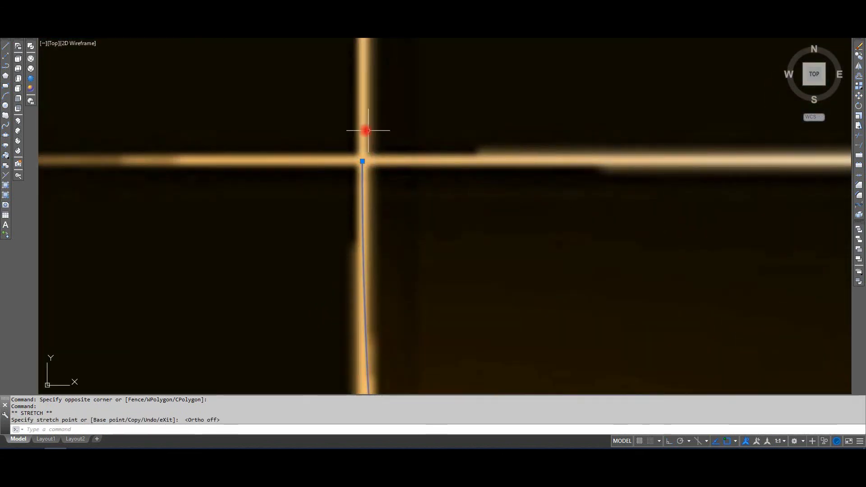
# Set the current lineweight to 0.30 mm in the lineweight settings.
pyautogui.scroll(-12, 363, 155)
pyautogui.scroll(8, 502, 180)
pyautogui.scroll(-8, 451, 146)
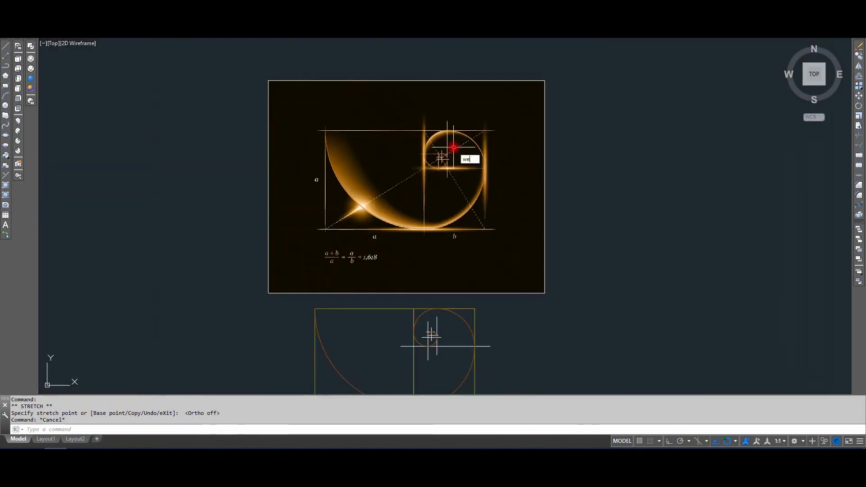
pyautogui.write('weigh')
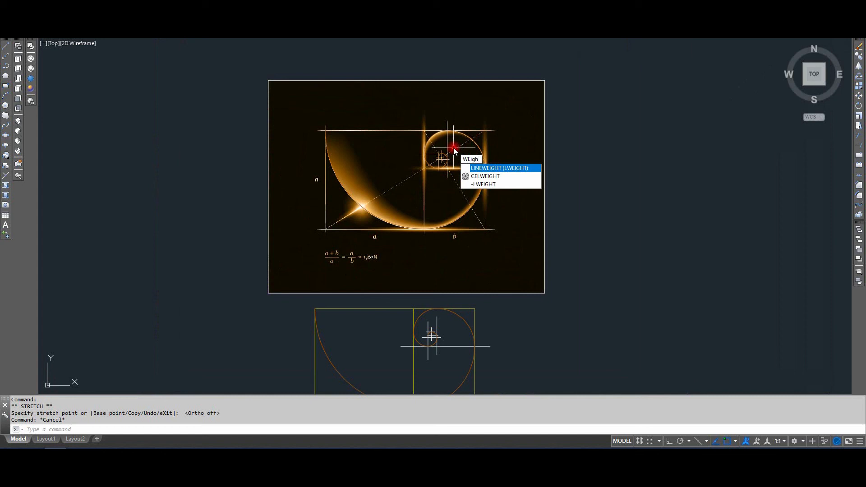
pyautogui.press('Return')
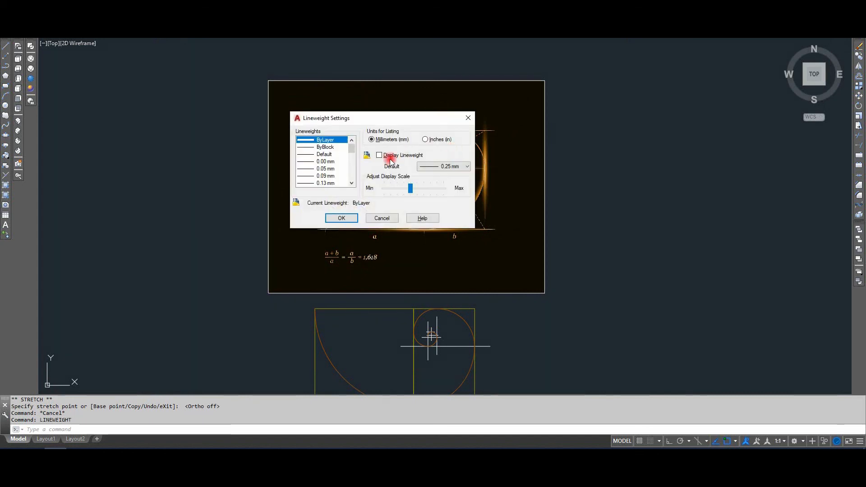
pyautogui.click(321, 179)
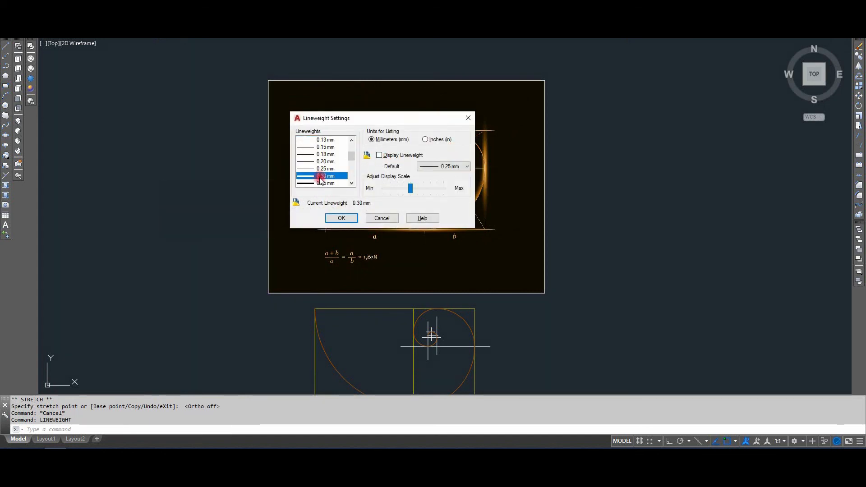
pyautogui.click(342, 218)
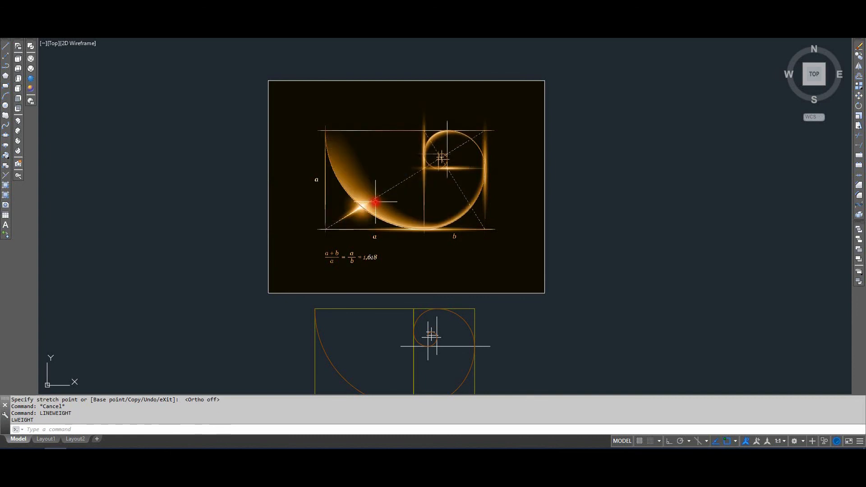
# Turn on lineweight display and check the thickened spiral against the reference image and the construction below.
pyautogui.press('Return')
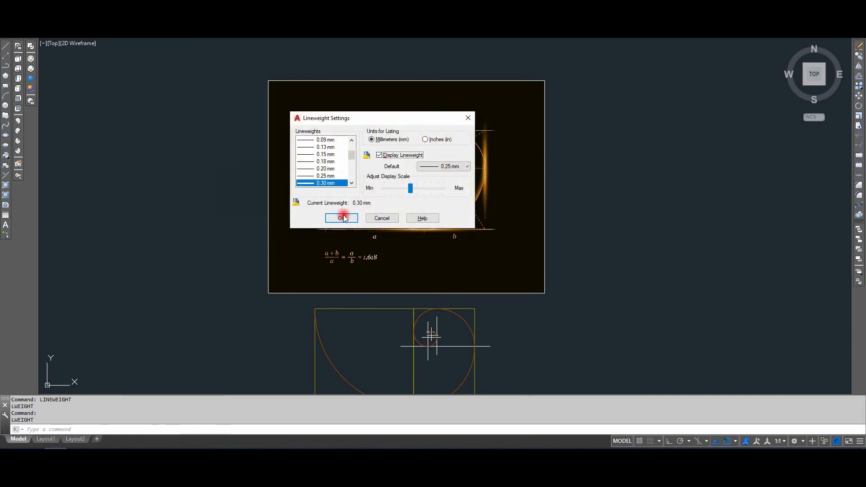
pyautogui.click(342, 219)
pyautogui.scroll(4, 434, 163)
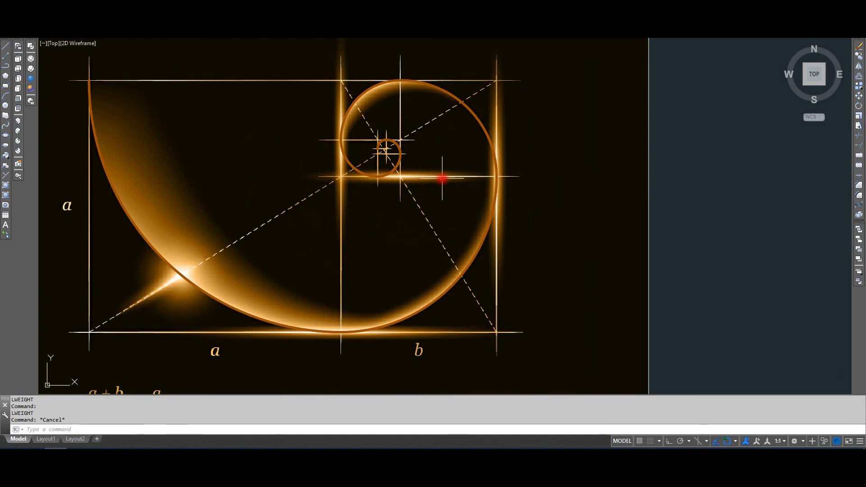
pyautogui.scroll(-2, 443, 178)
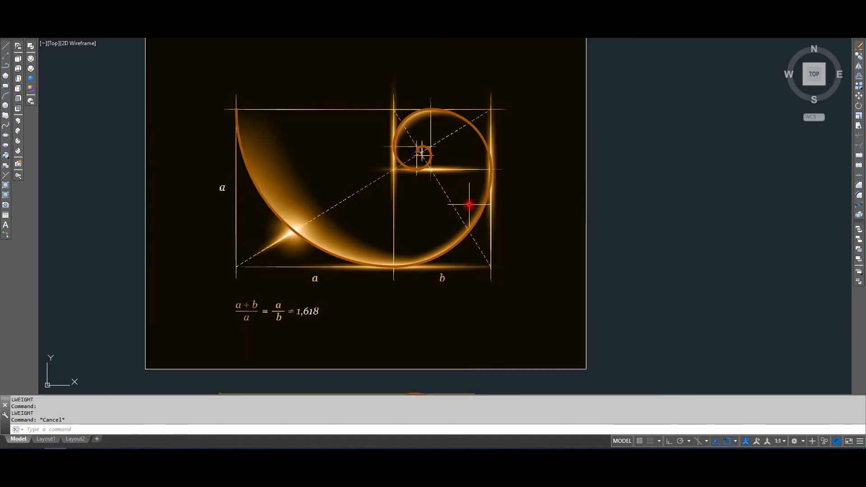
pyautogui.scroll(-2, 469, 205)
pyautogui.moveTo(460, 290); pyautogui.dragTo(448, 241, button='middle')
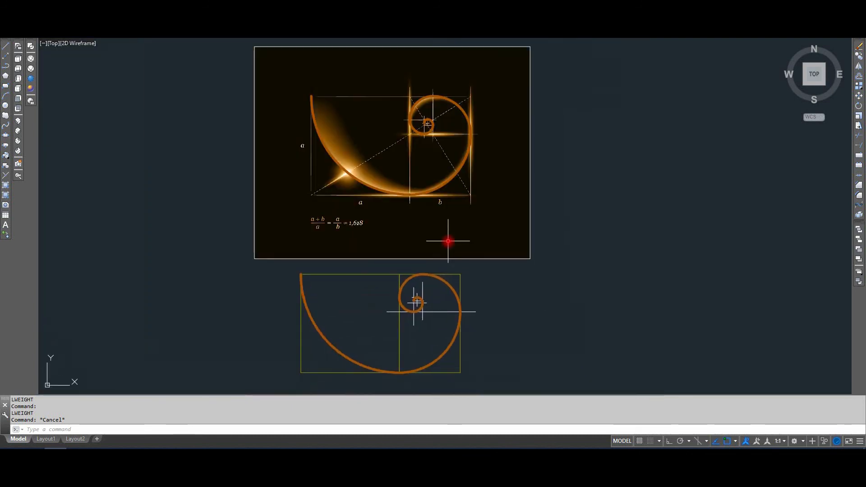